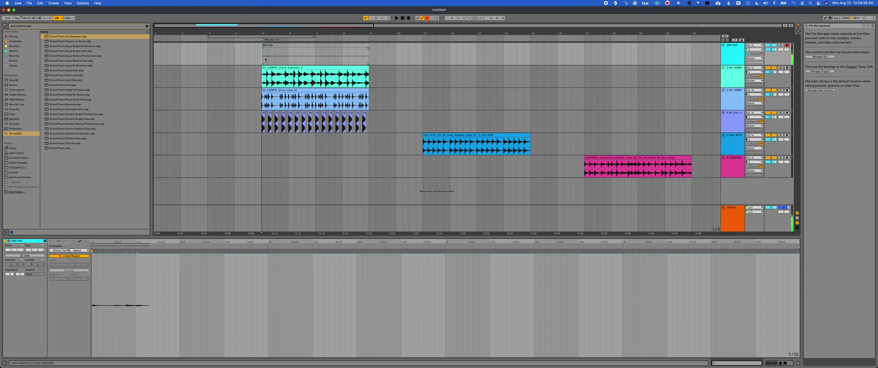
Inspect the Waves Tune Real-Time window, then delete the device so only the Compressor remains.
key(Tab)
key(Tab)
click(94, 311)
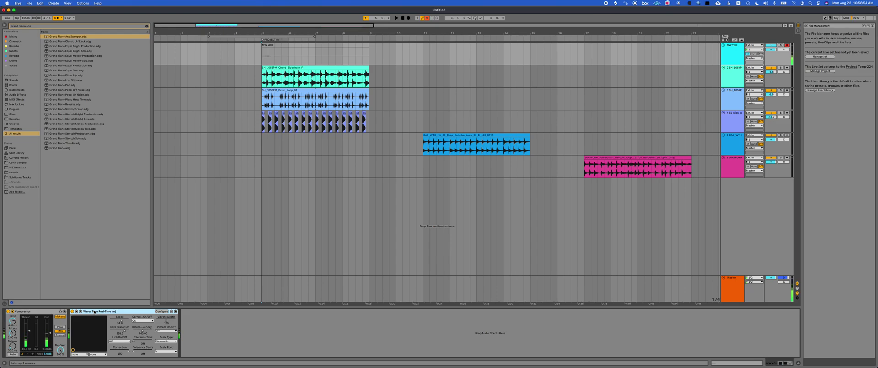
click(81, 311)
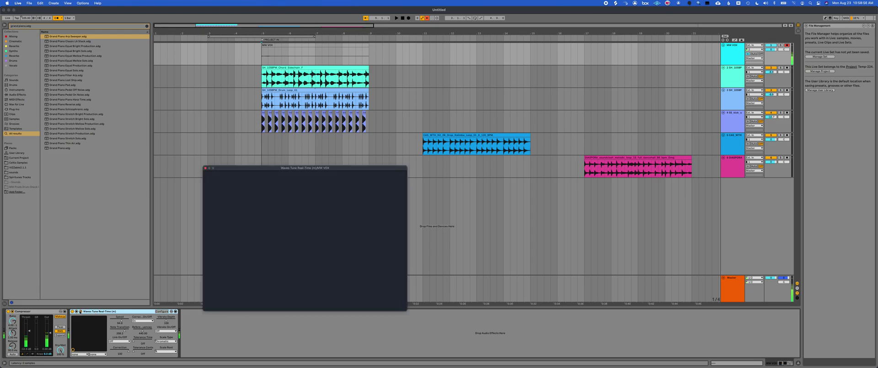
click(76, 312)
click(77, 311)
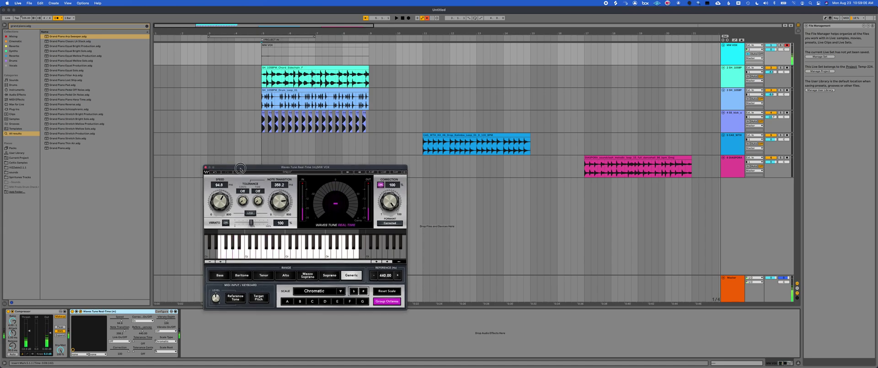
drag(240, 171, 265, 170)
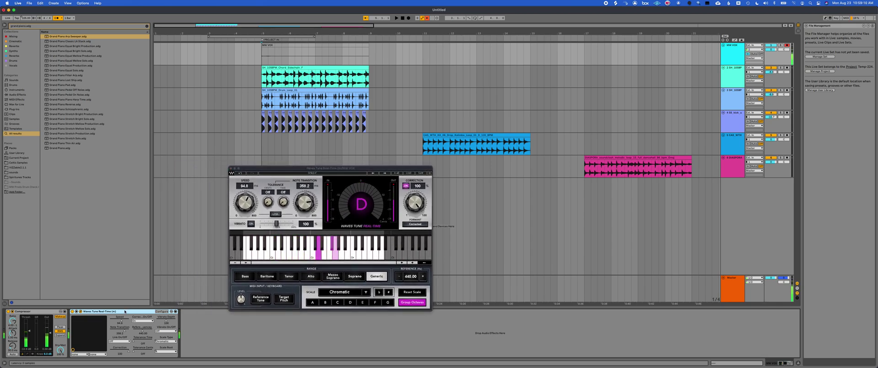
key(Delete)
key(super+f)
Search the browser for 'waves tune' and load Waves Tune Real-Time onto MW VOX after the Compressor.
text(wa)
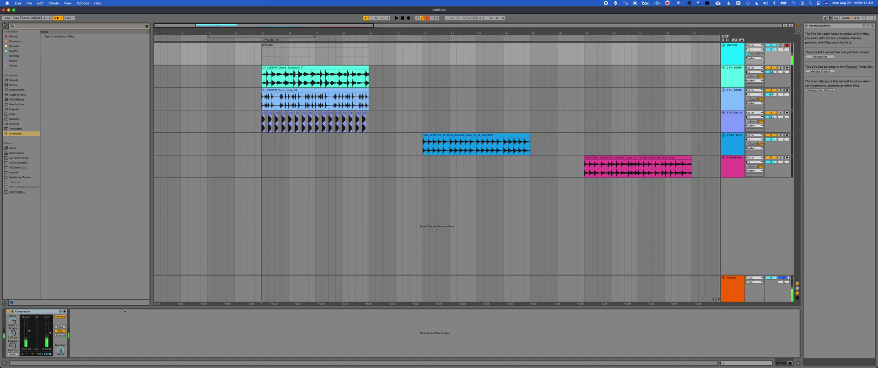
text(ves tune)
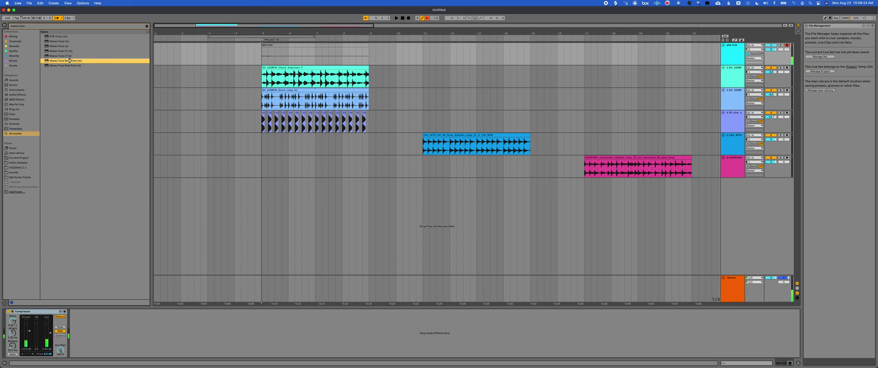
double_click(70, 60)
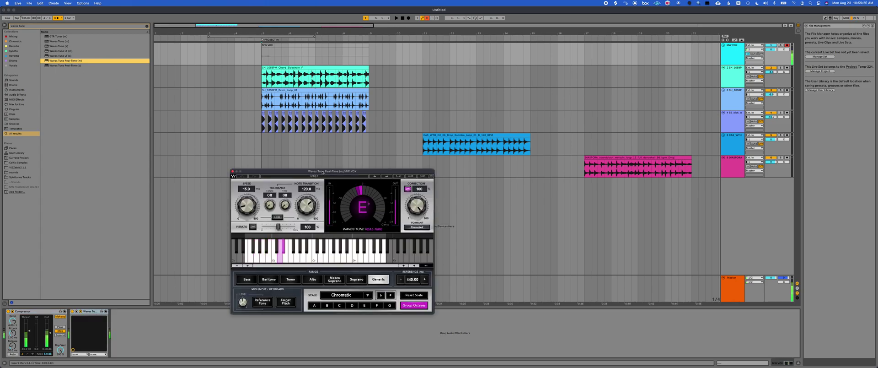
drag(323, 173, 365, 143)
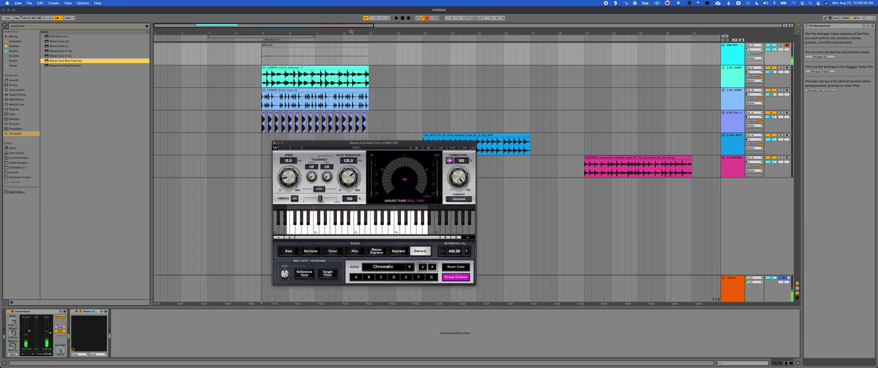
click(343, 46)
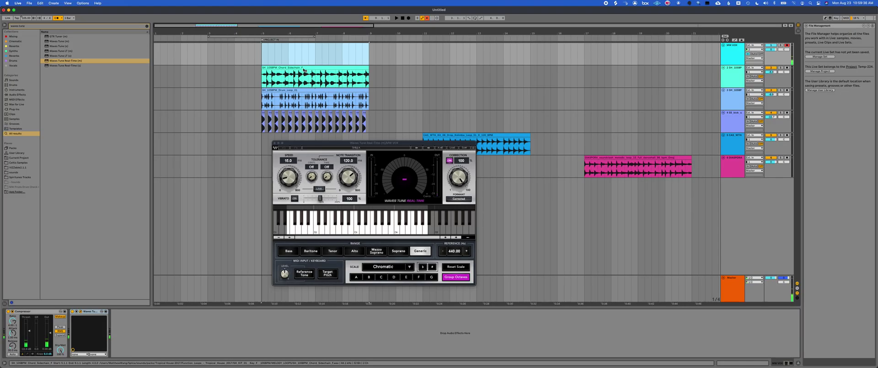
While playing from bar 5, set Waves Tune to F Natural Minor with a 15.0 ms note transition.
click(262, 58)
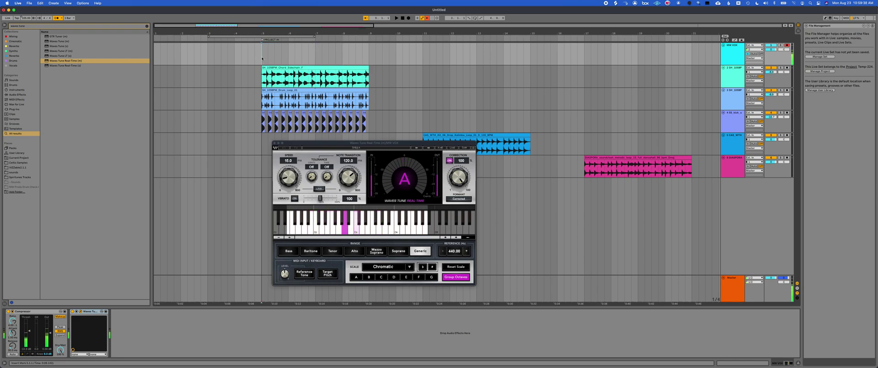
key(space)
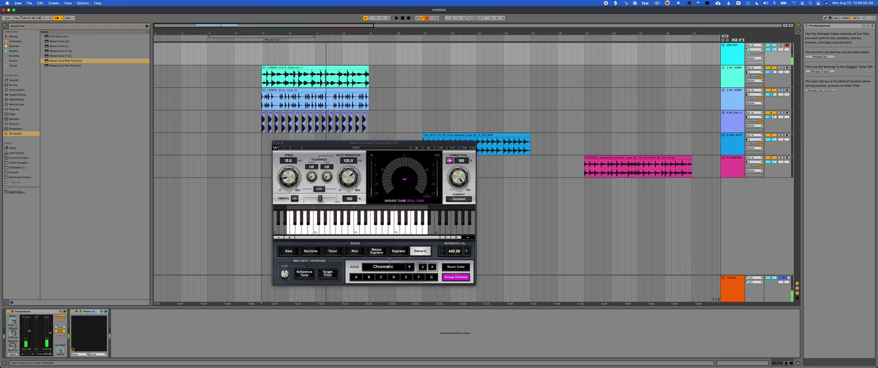
click(419, 277)
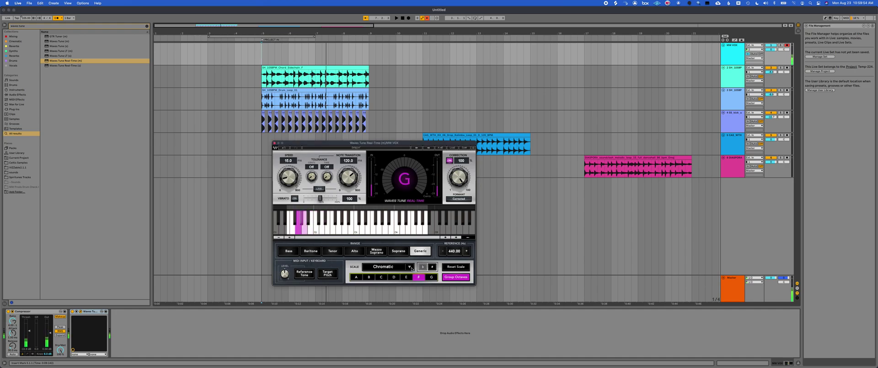
click(409, 266)
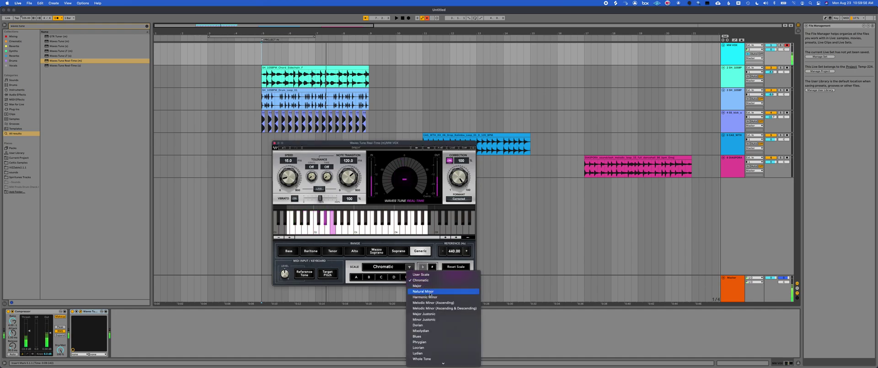
click(423, 292)
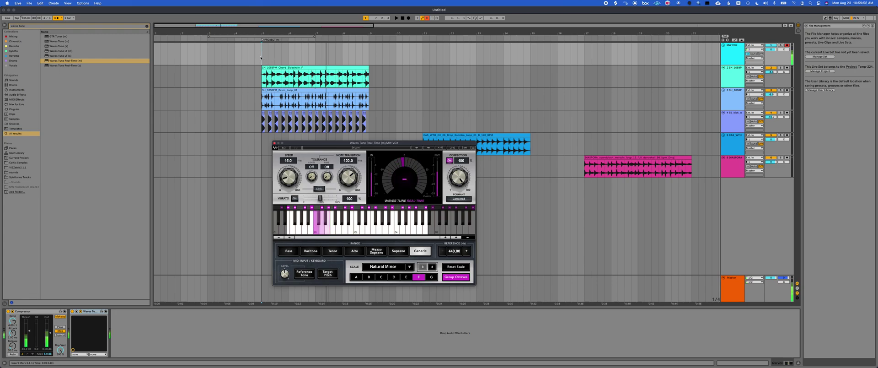
drag(348, 176, 348, 192)
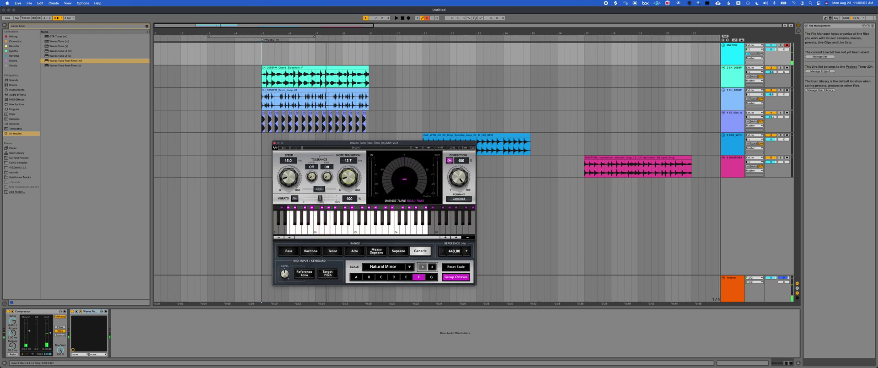
drag(348, 192, 349, 204)
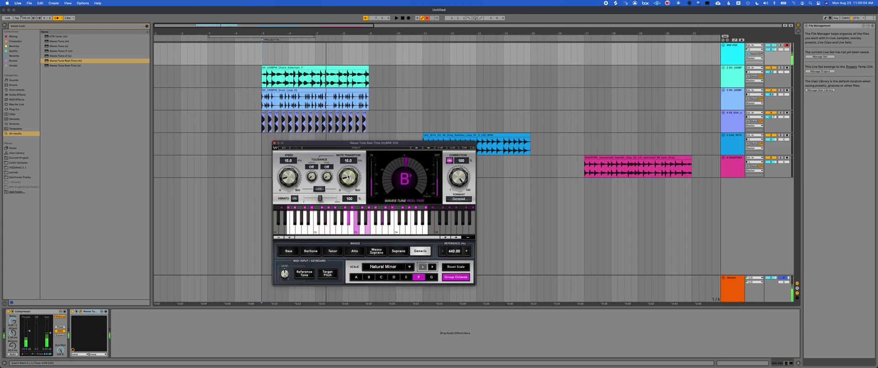
Audition the tuning from bar 4.4.1, then close the Waves Tune window.
click(255, 58)
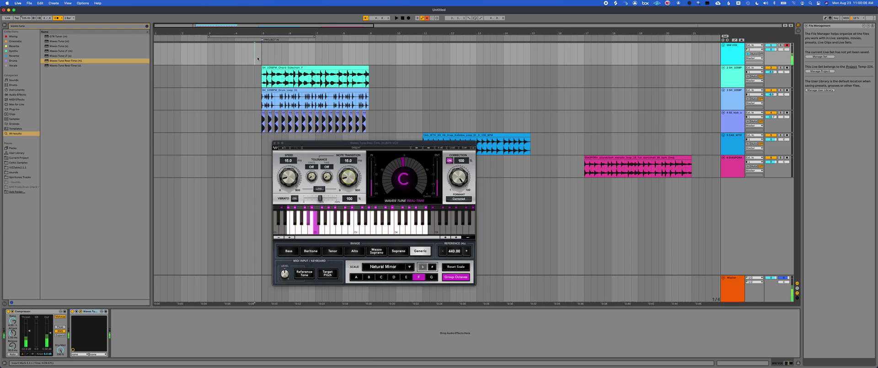
key(space)
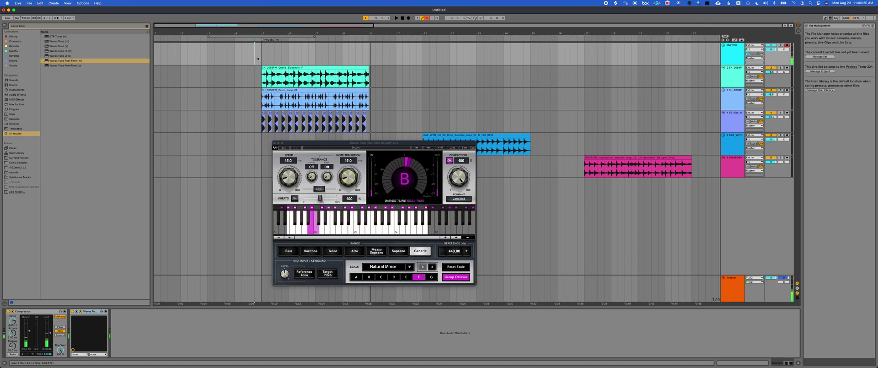
click(422, 54)
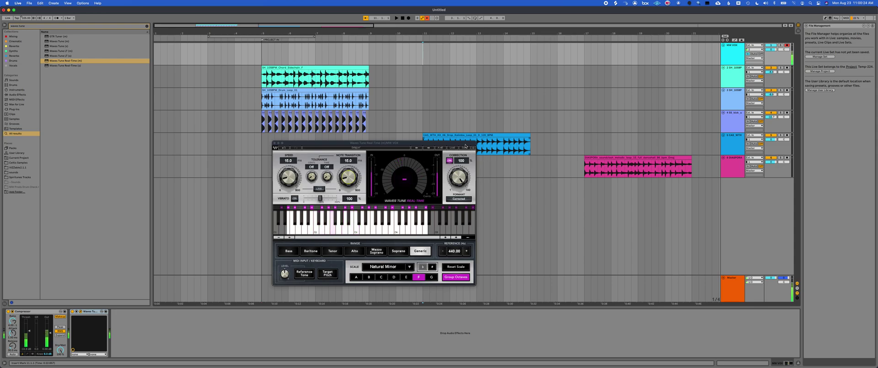
drag(465, 144, 486, 185)
click(481, 135)
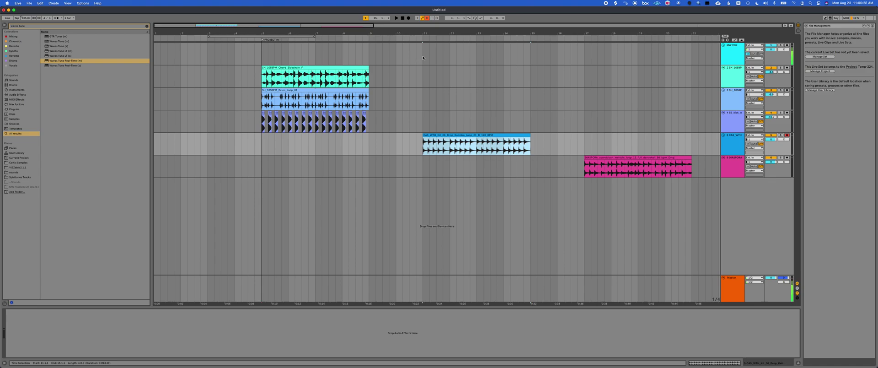
Reopen Waves Tune on MW VOX, switch the key to D and raise note transition to 32.7 ms.
click(422, 56)
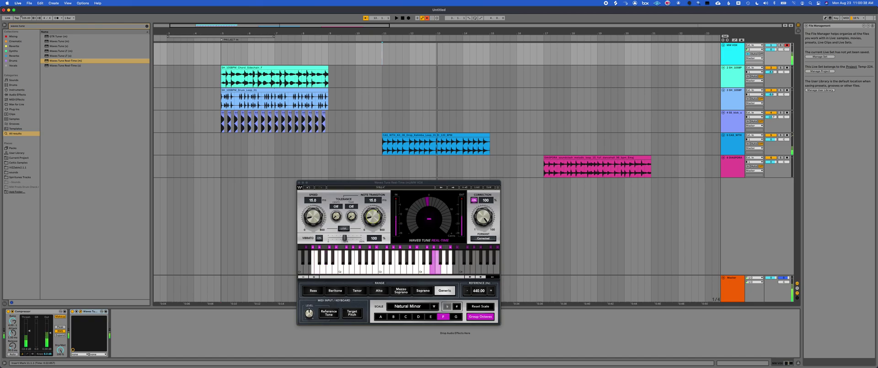
click(420, 318)
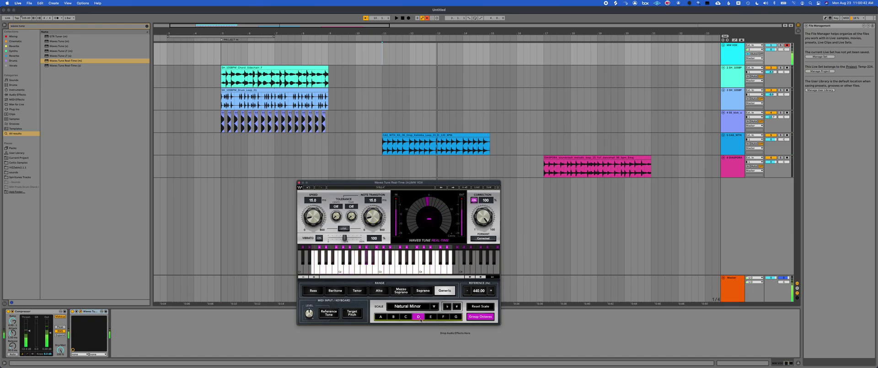
click(384, 57)
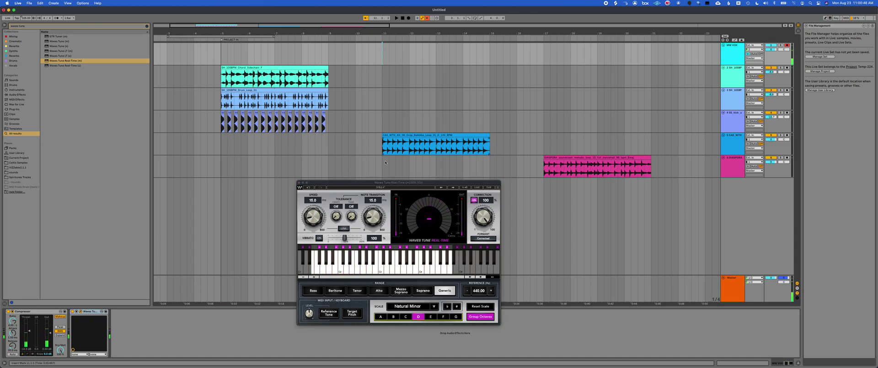
mouse_move(371, 218)
mouse_down()
mouse_move(371, 201)
mouse_move(371, 218)
mouse_up()
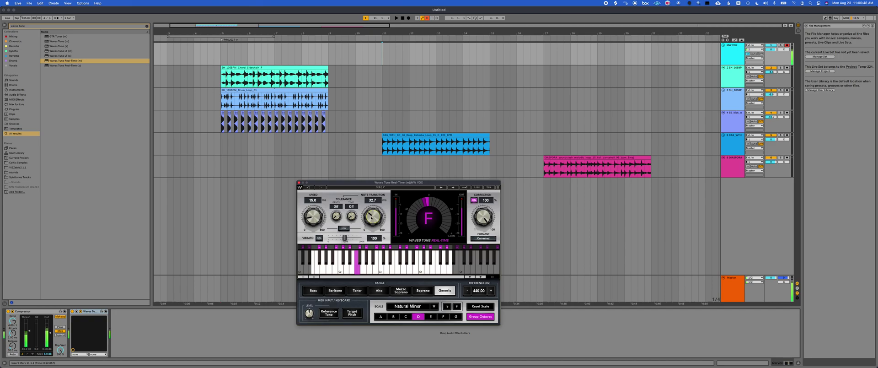
click(213, 99)
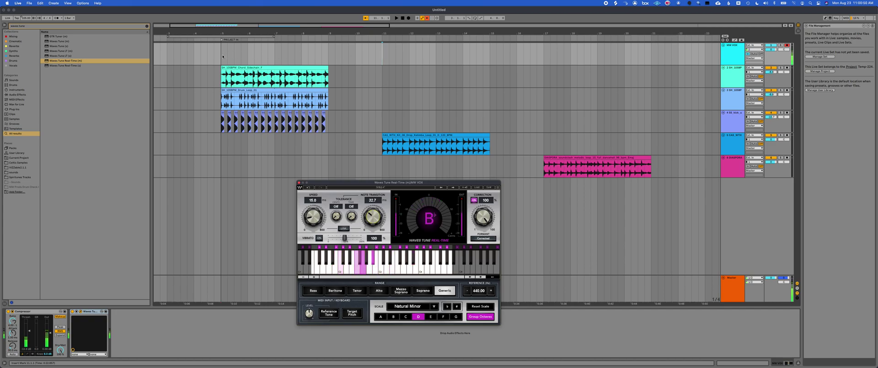
In Automation Mode, configure the Waves Tune device to expose its Correction knob, then exit.
key(a)
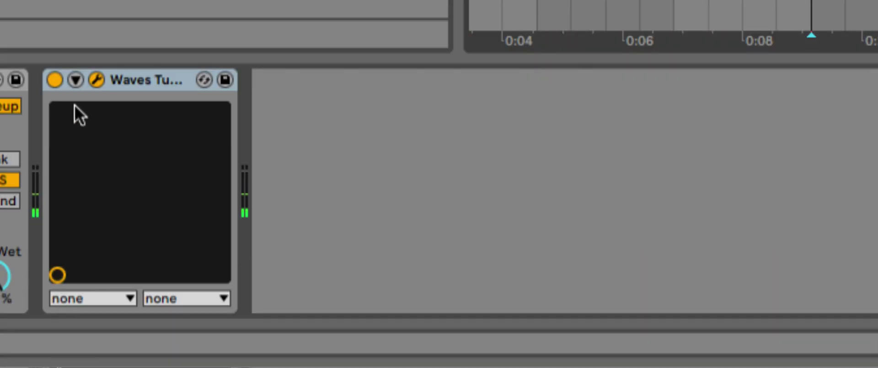
click(75, 80)
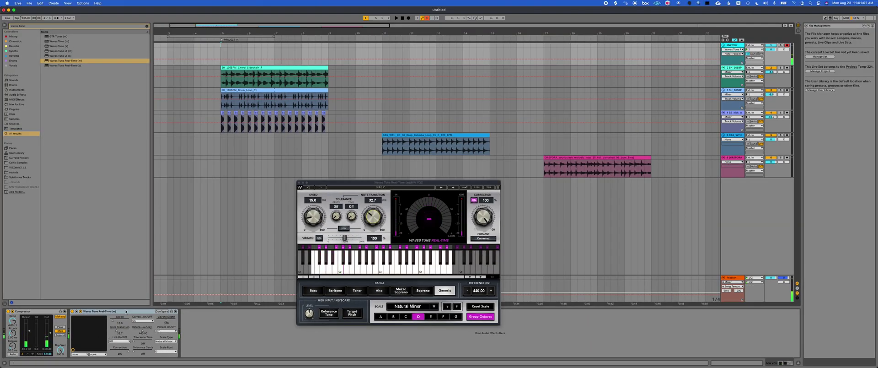
click(163, 311)
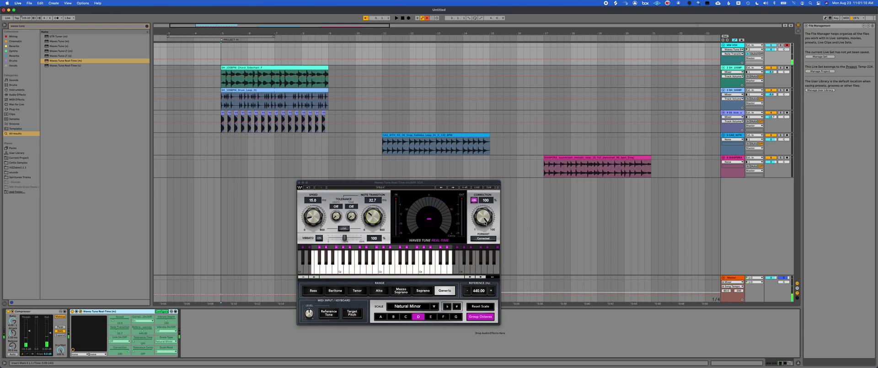
drag(485, 223, 485, 235)
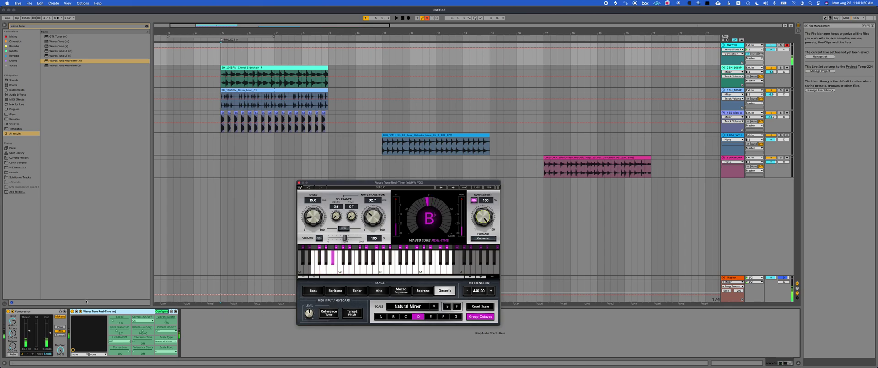
click(192, 325)
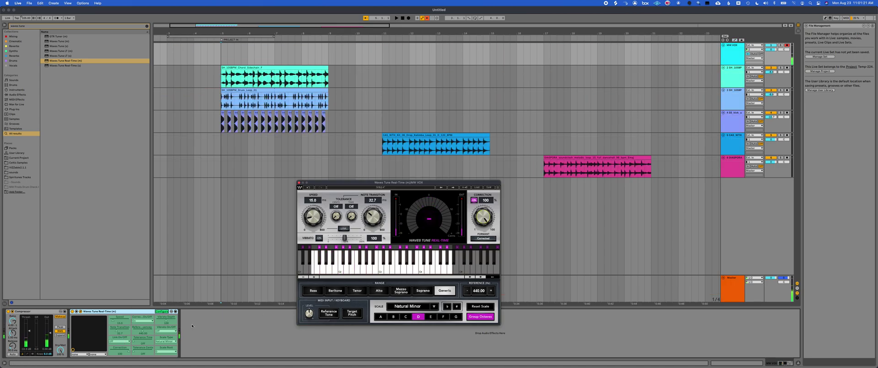
Show the automation lanes and choose Waves Tune Scale Root as the MW VOX envelope.
click(161, 312)
key(a)
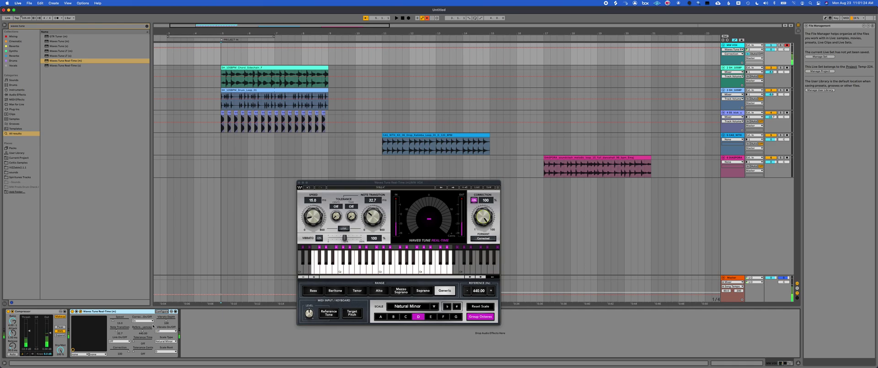
key(a)
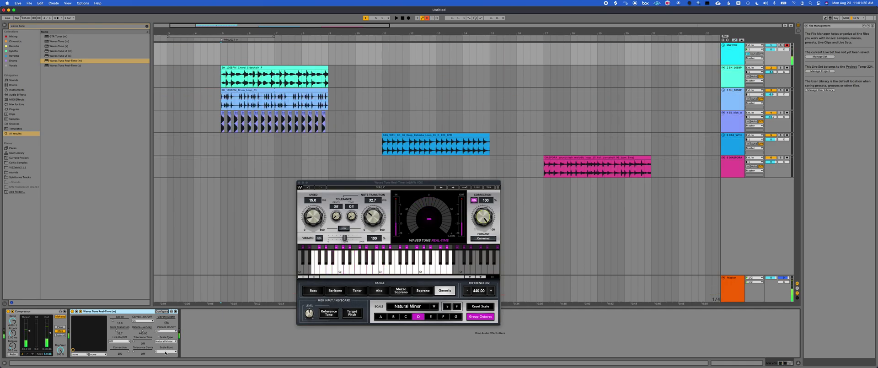
key(a)
click(166, 352)
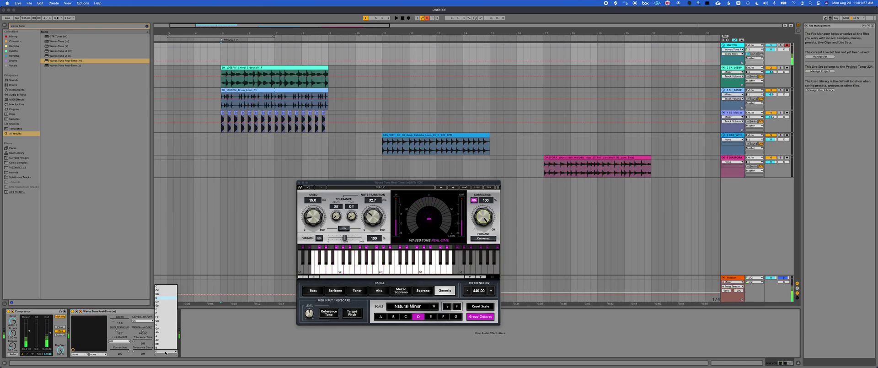
click(166, 295)
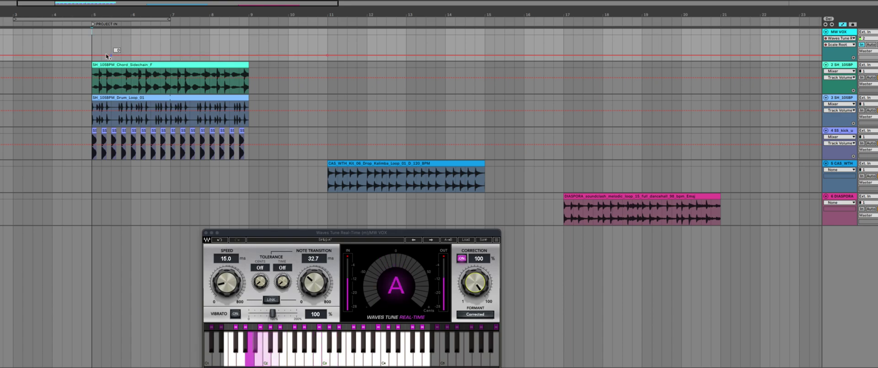
Raise the Scale Root envelope before bar 11 from D to F, keeping Natural Minor.
mouse_move(92, 57)
drag(92, 56, 92, 50)
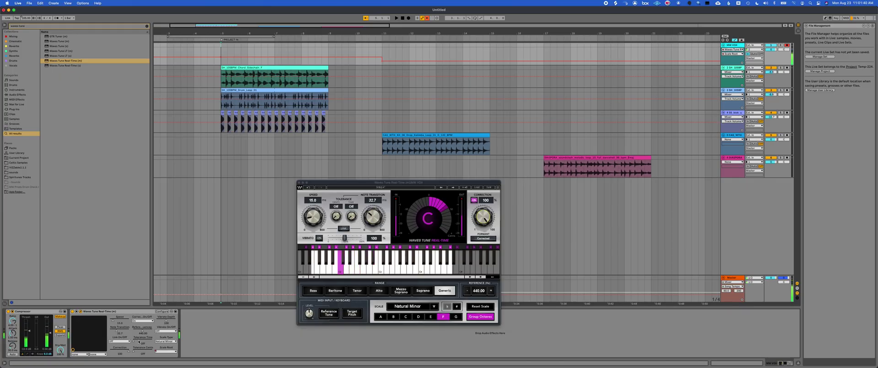
click(165, 341)
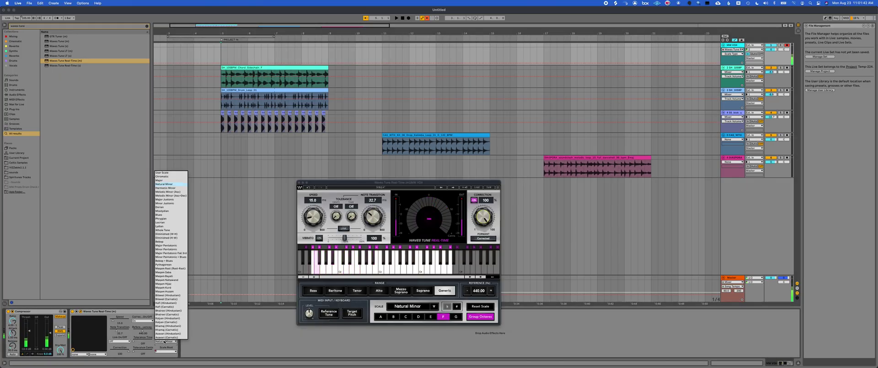
click(175, 184)
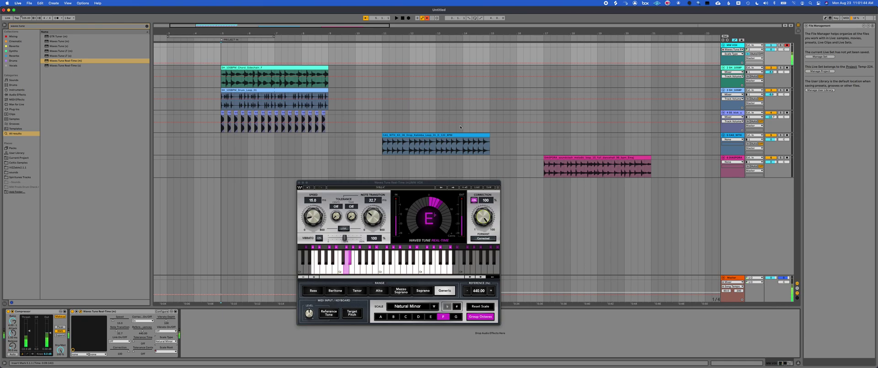
click(574, 157)
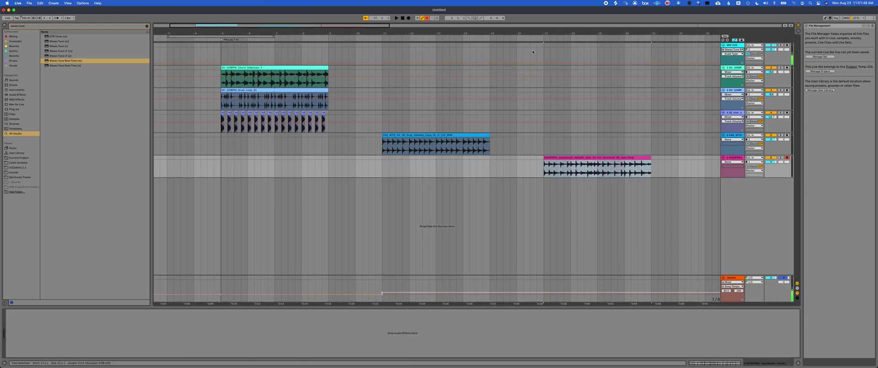
On MW VOX, raise the Scale Type automation to Major and pick E as the scale root.
click(532, 51)
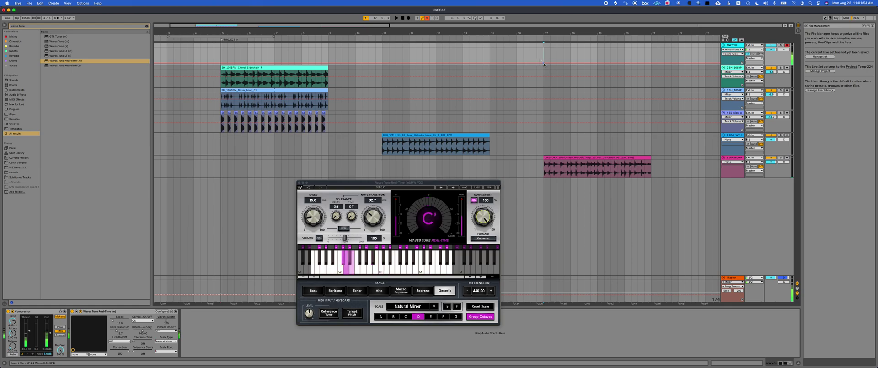
drag(545, 65, 546, 56)
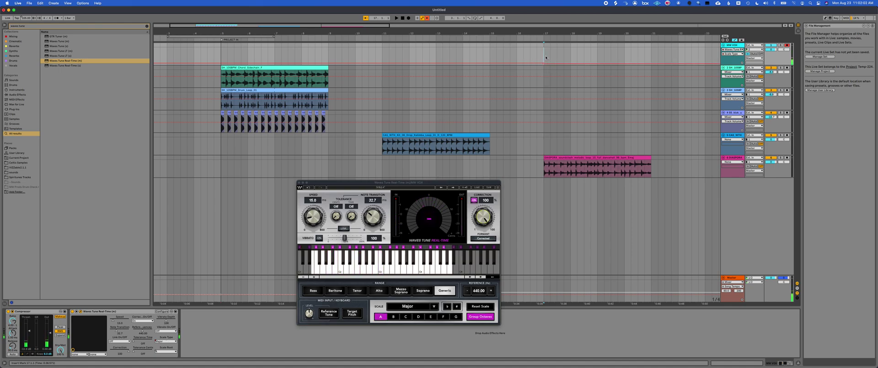
click(160, 352)
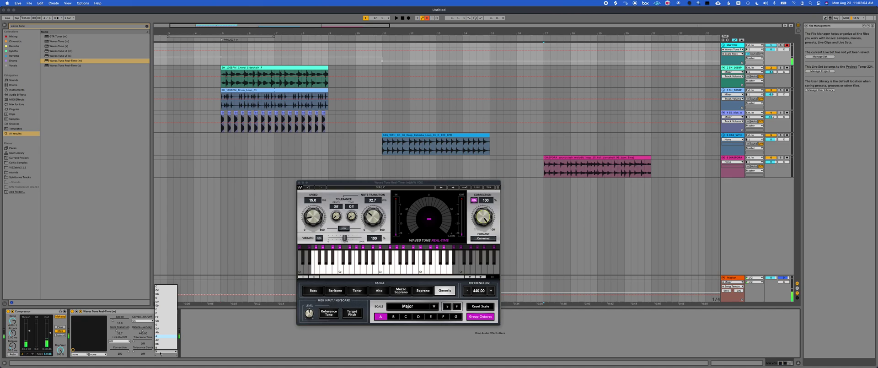
click(162, 311)
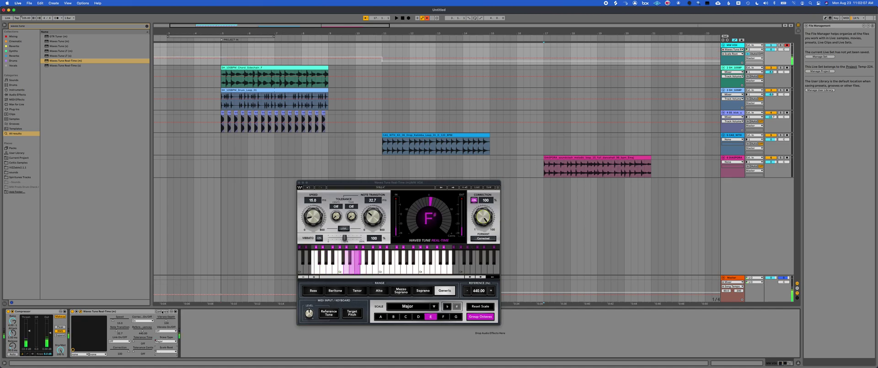
Add a key breakpoint at bar 17, raise the envelope from there, and re-enable automation.
click(543, 64)
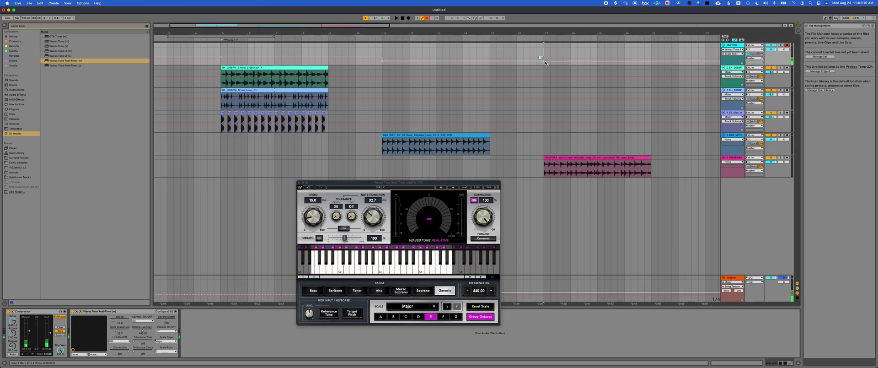
drag(544, 60, 543, 58)
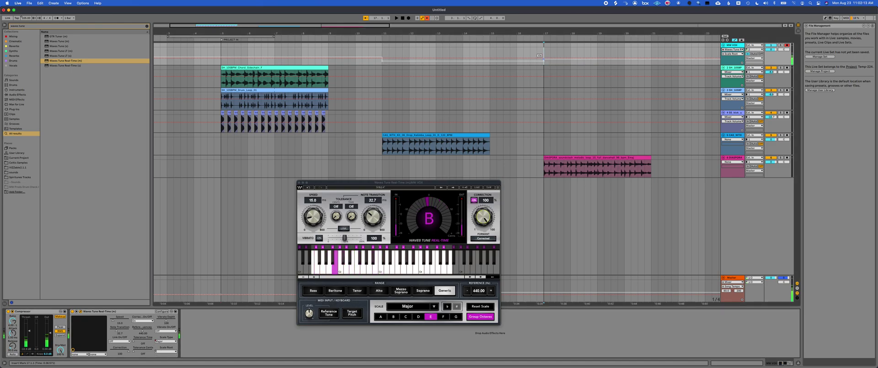
click(428, 19)
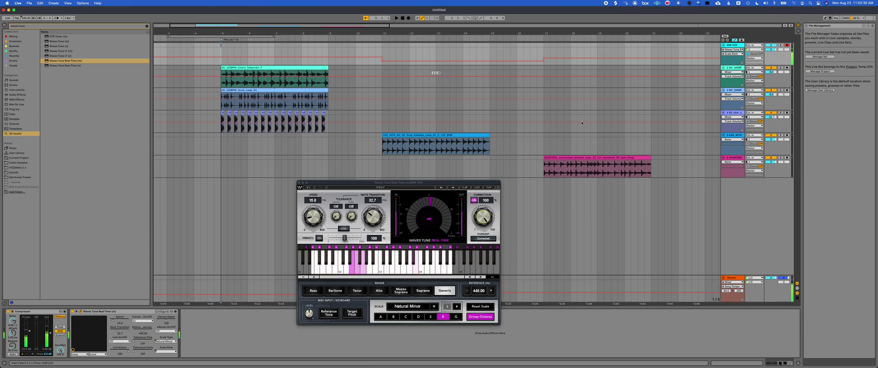
Leave automation mode, shorten note transition to 21.8 ms and play the vocal from bar 8.
key(a)
key(Tab)
key(Tab)
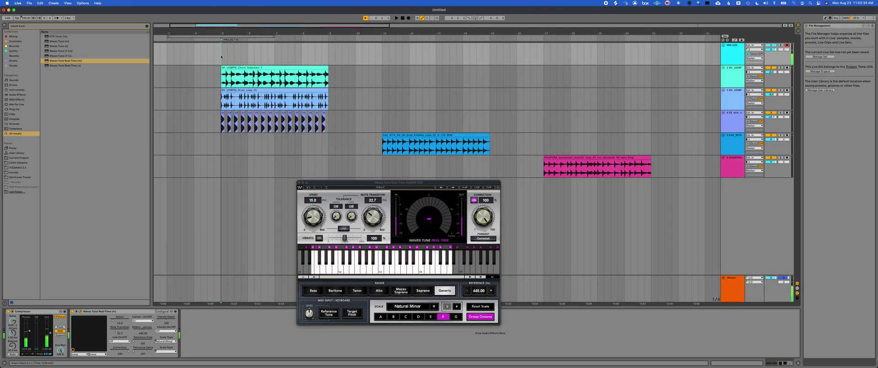
click(301, 59)
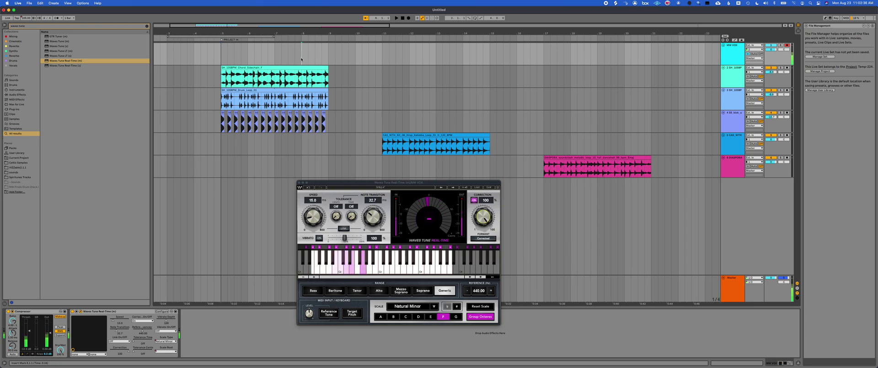
drag(373, 215, 373, 221)
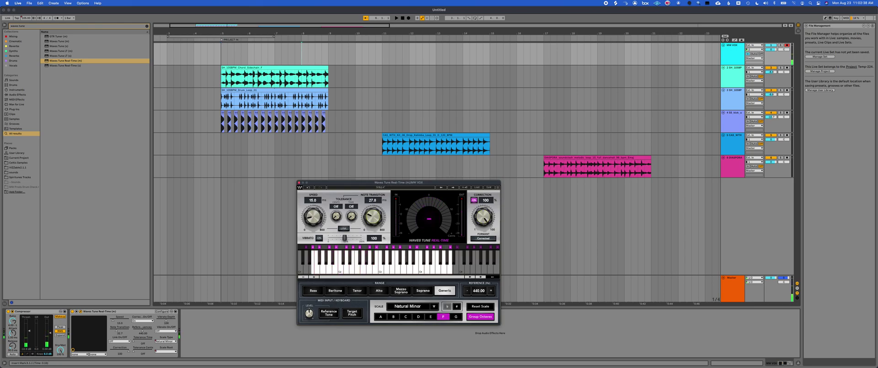
key(space)
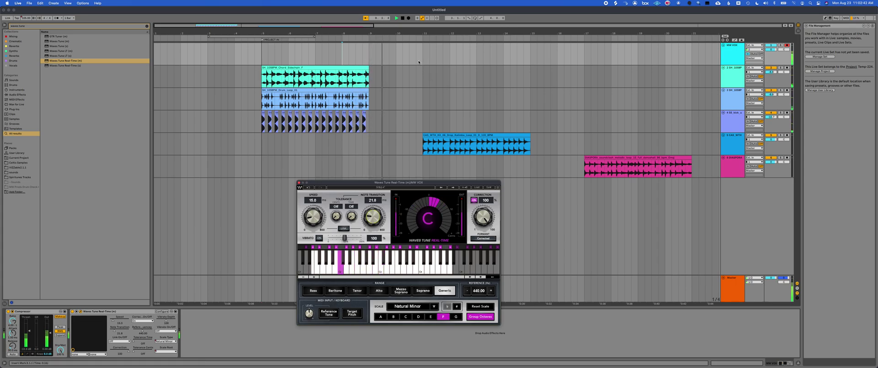
click(437, 133)
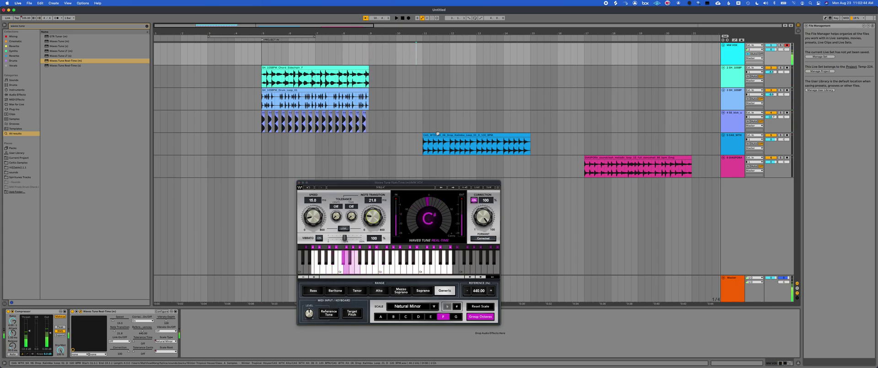
click(421, 318)
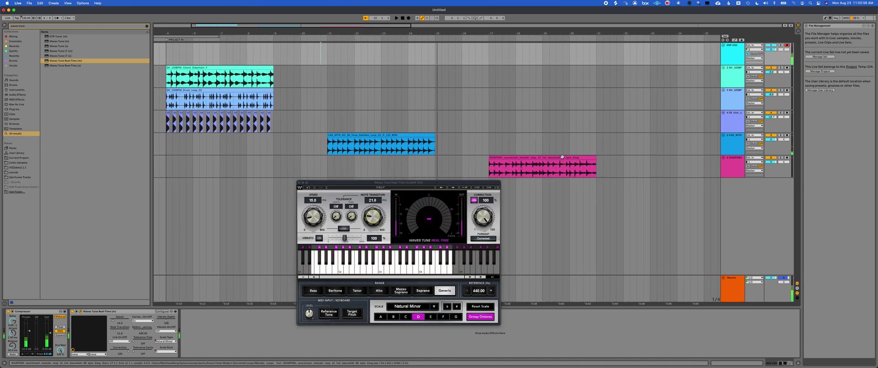
Audition the key changes by playing from bar 17, then jumping back to bar 5.
click(489, 54)
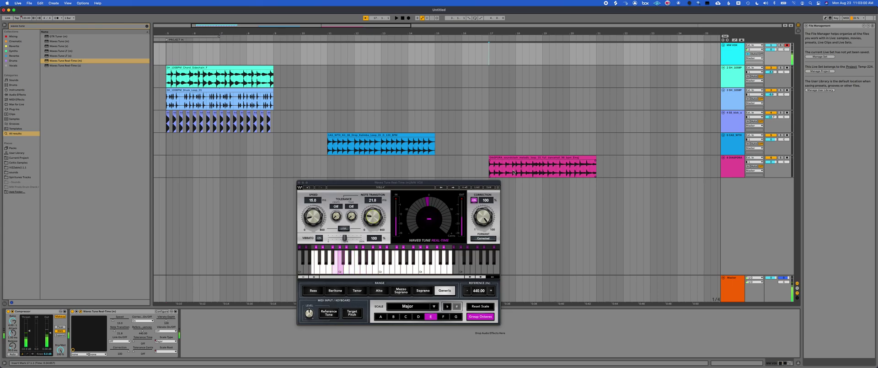
key(space)
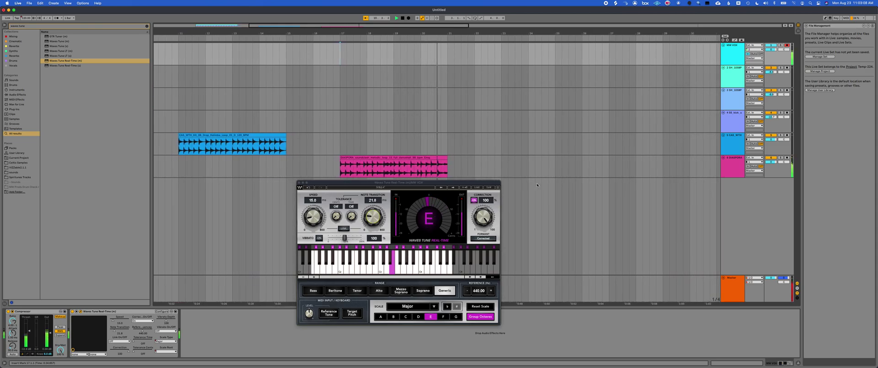
scroll(417, 121, left, 10)
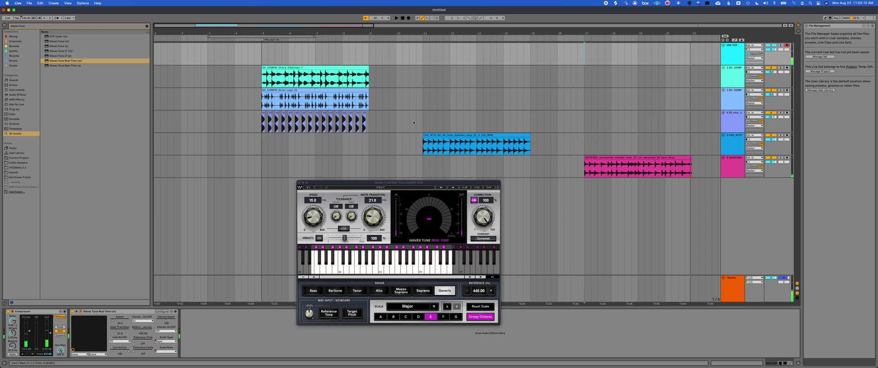
click(263, 56)
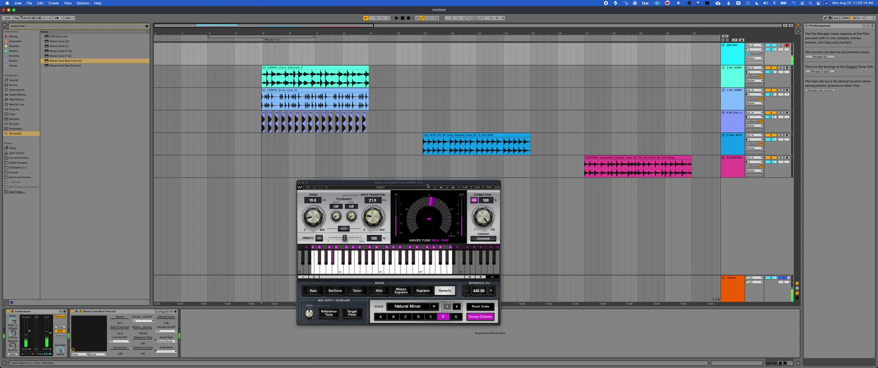
drag(423, 183, 358, 160)
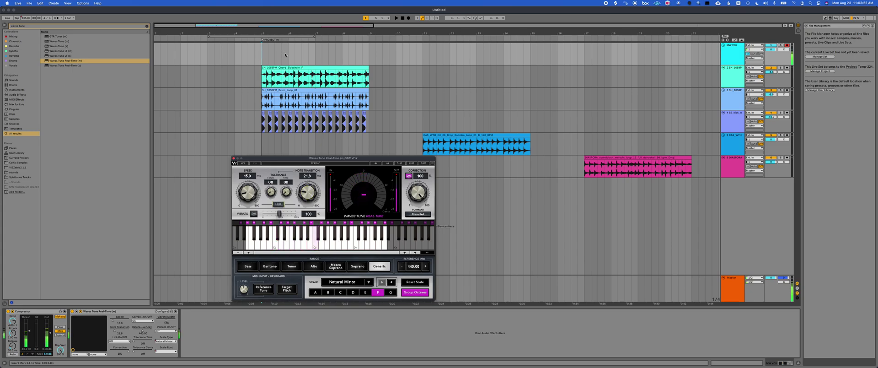
Record a short take on MW VOX from bar 5 and open the new MW VOX 2 clip.
key(Tab)
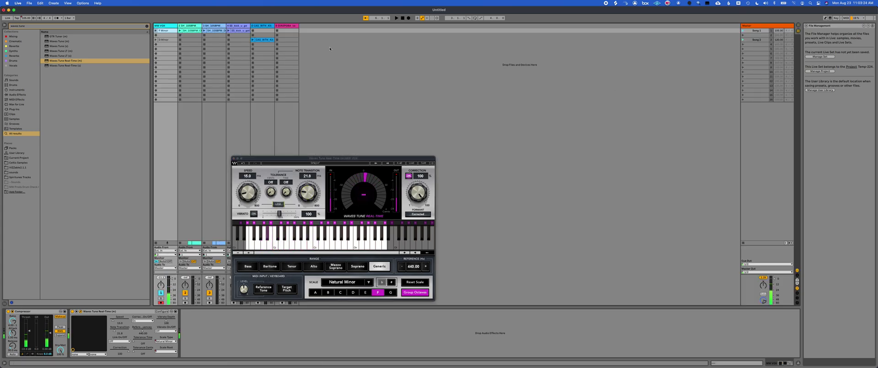
key(Tab)
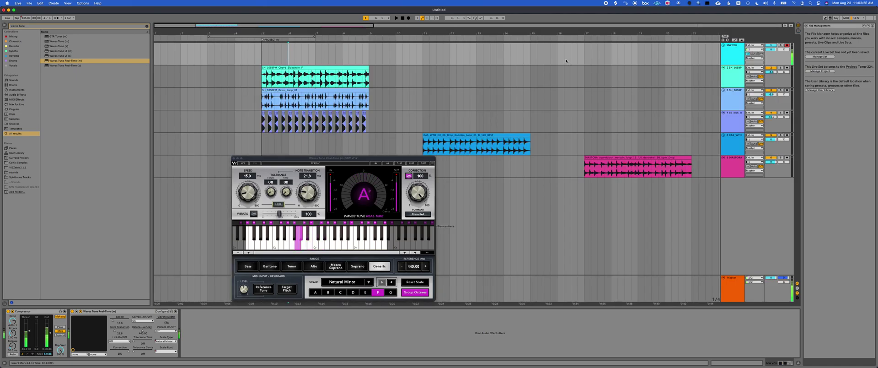
click(260, 55)
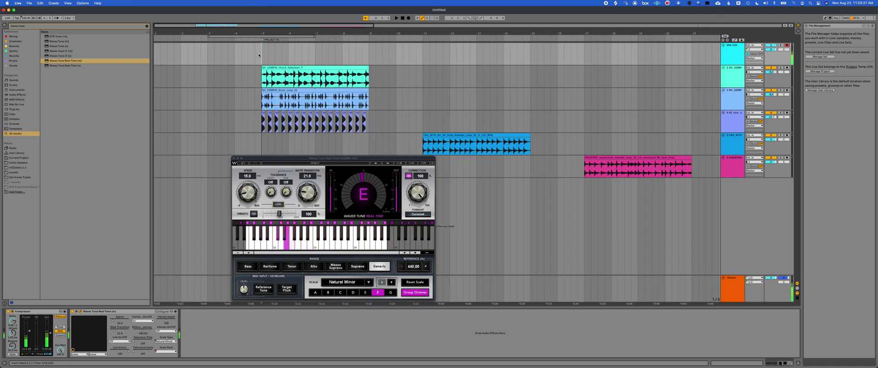
click(408, 19)
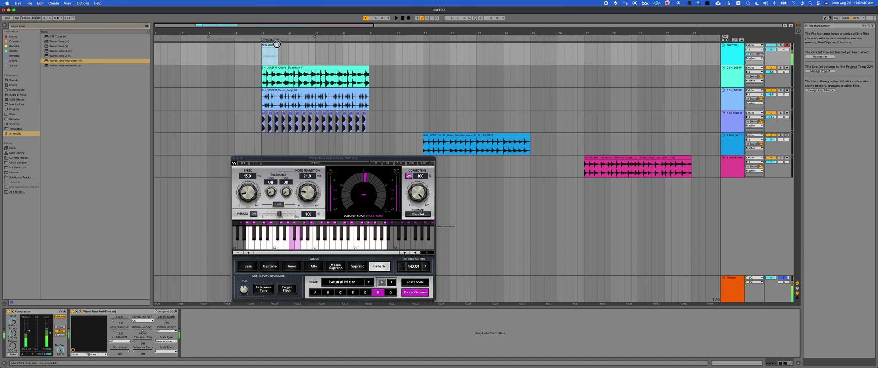
key(space)
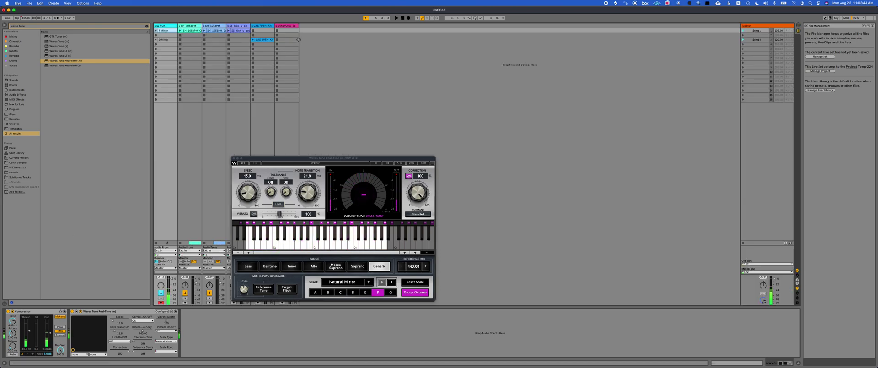
double_click(271, 51)
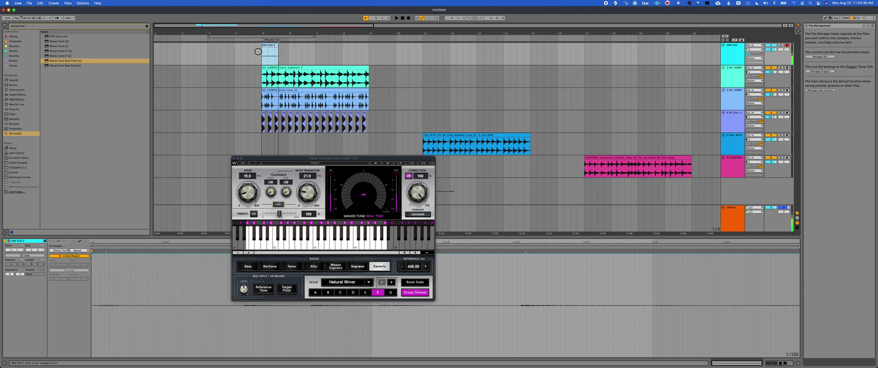
Resize the MW VOX 2 clip to span bars 5 to 9, matching the chord and drum clips.
click(632, 280)
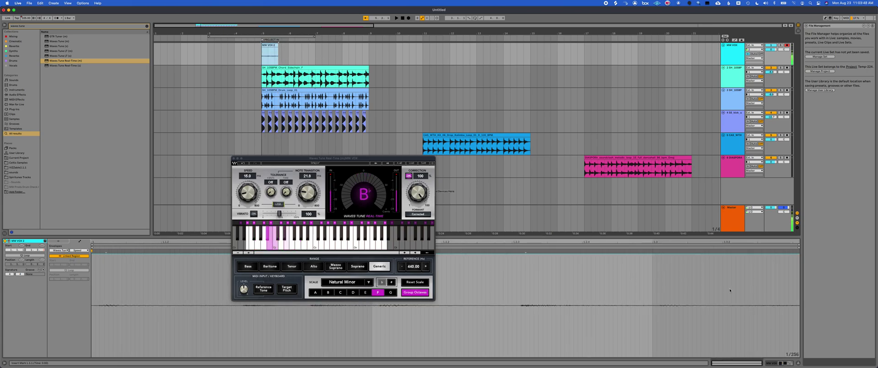
click(360, 127)
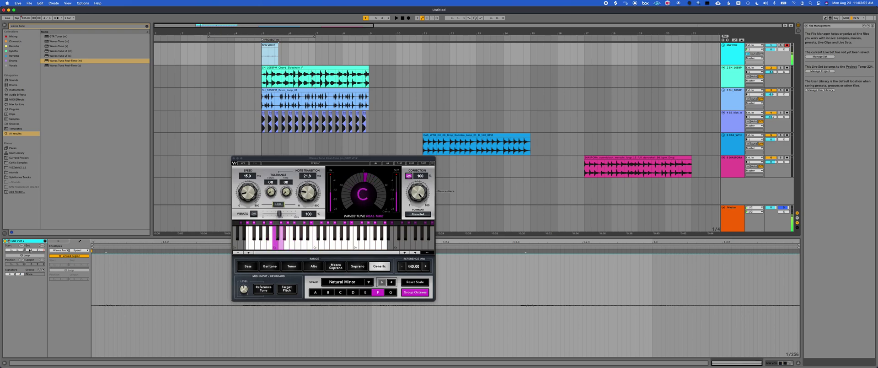
drag(31, 251, 32, 236)
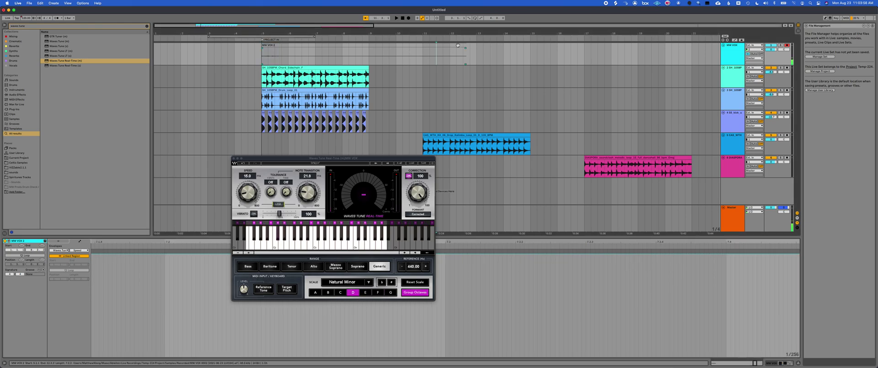
click(463, 45)
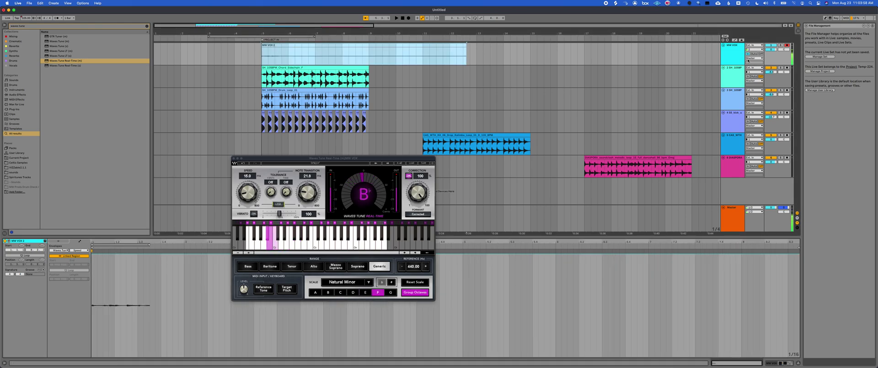
click(753, 54)
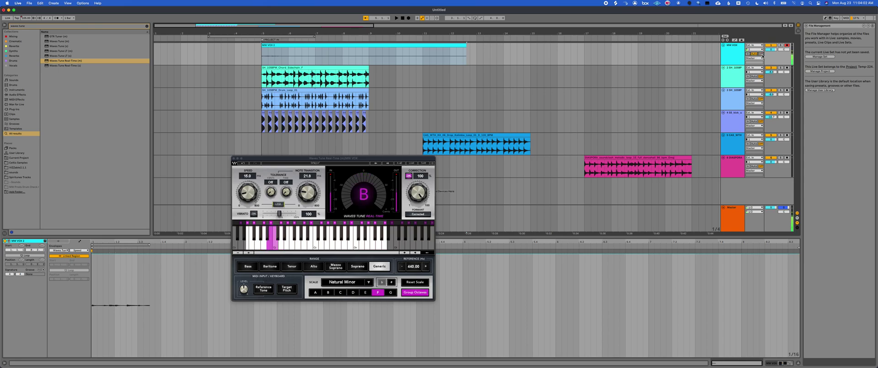
click(530, 46)
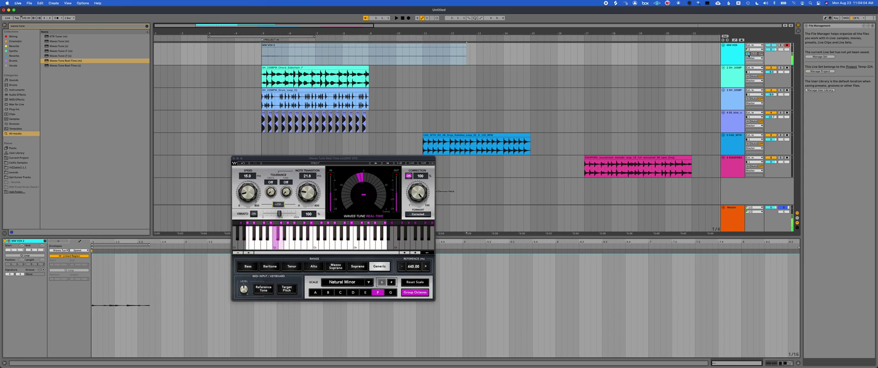
drag(466, 45, 369, 48)
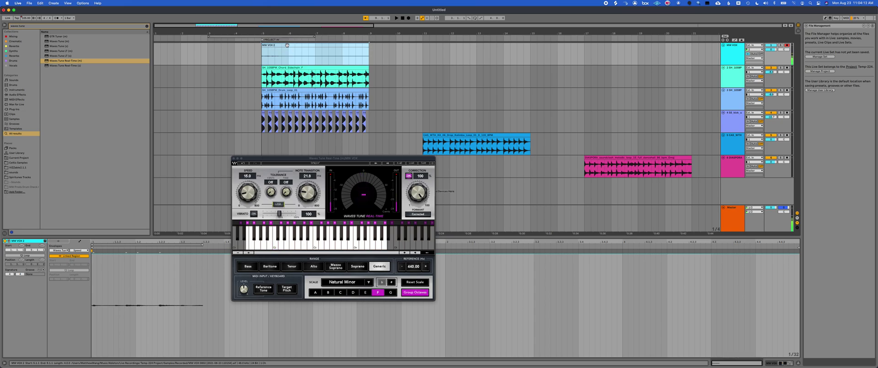
key(a)
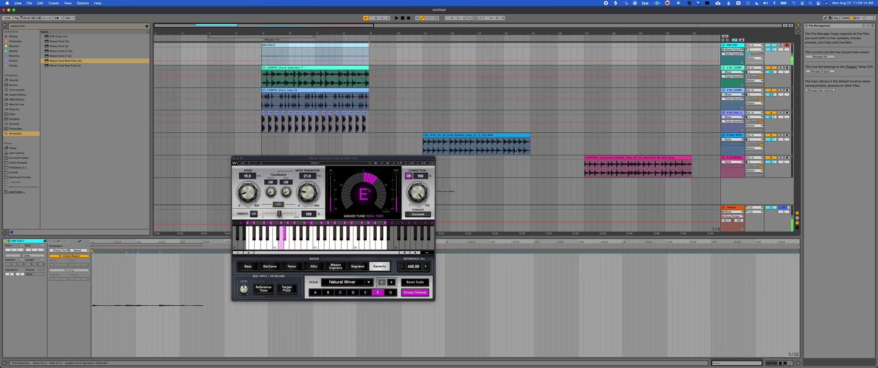
Choose Scale Type as the Waves Tune automation parameter and move MW VOX 2 into Session scene 1.
click(736, 54)
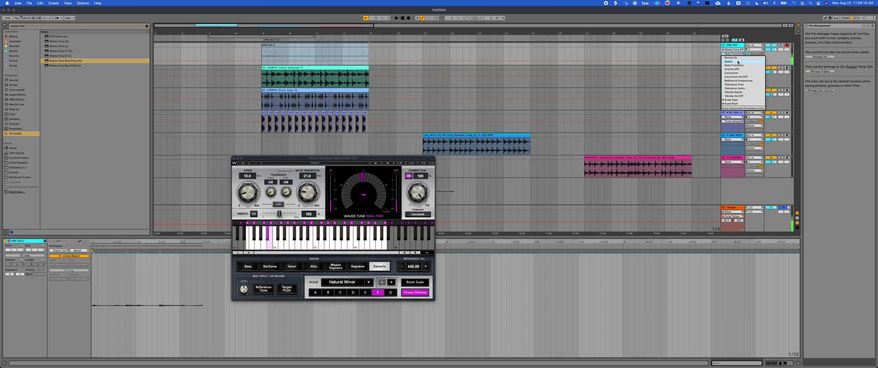
click(732, 100)
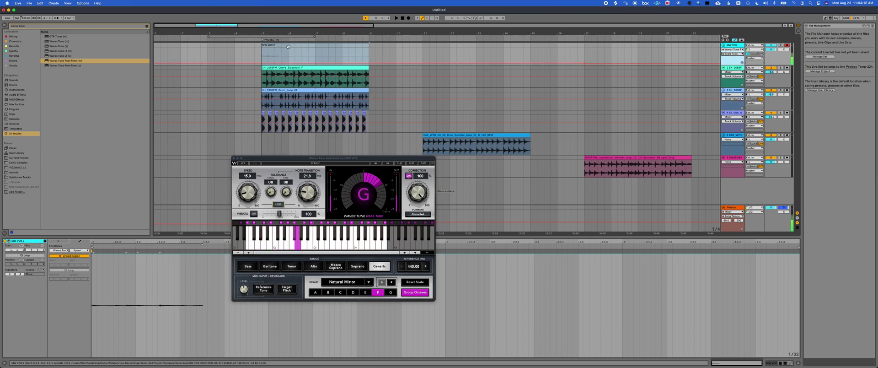
click(270, 45)
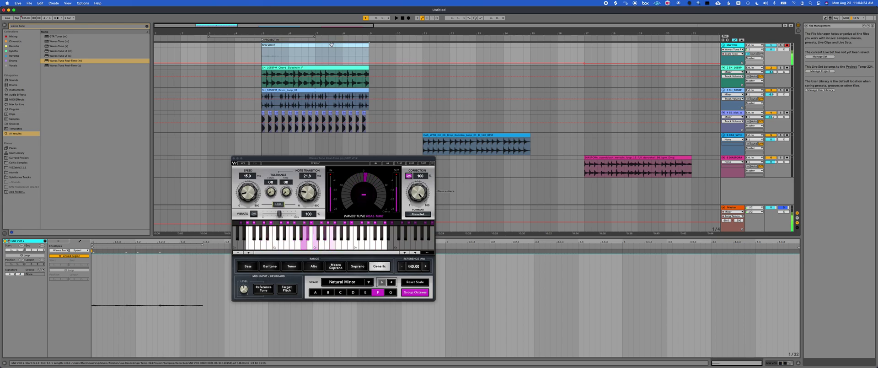
drag(332, 44, 166, 31)
key(Tab)
Rename the MW VOX 2 clip in the first scene to F Minor.
click(166, 40)
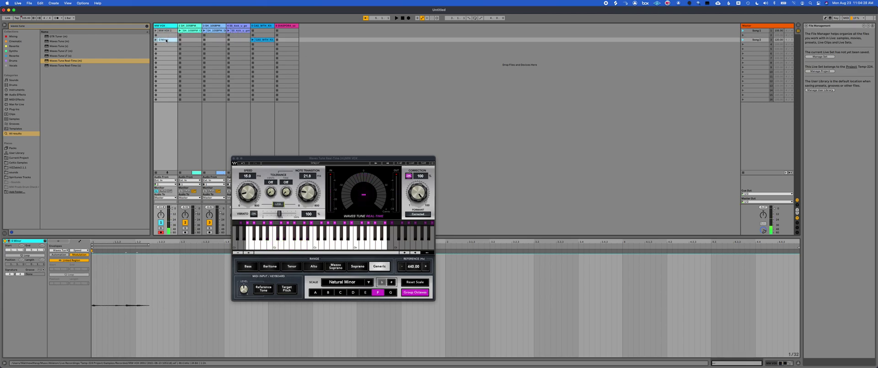
click(163, 30)
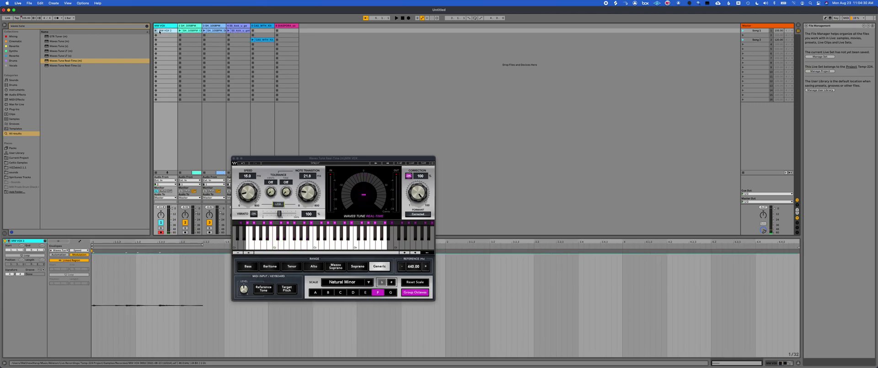
key(super+r)
text(F Minor)
key(Return)
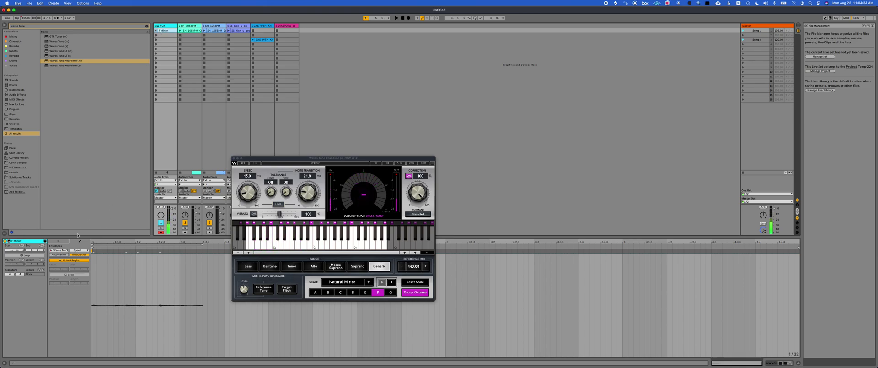
Give the F Minor clip a Scale Root clip envelope and return to the Arrangement view.
click(80, 251)
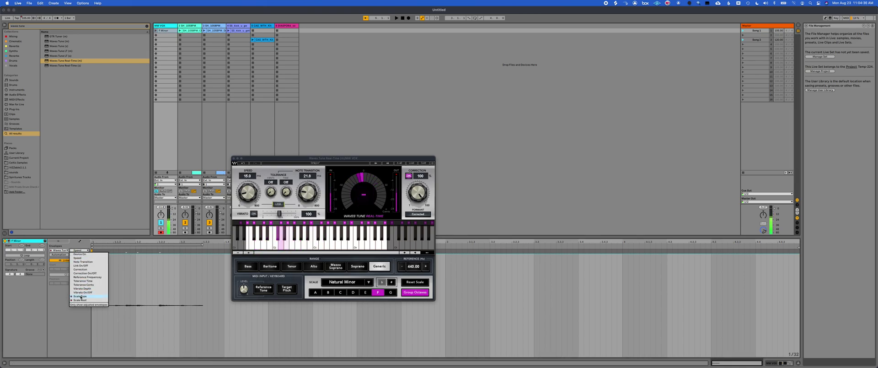
click(85, 303)
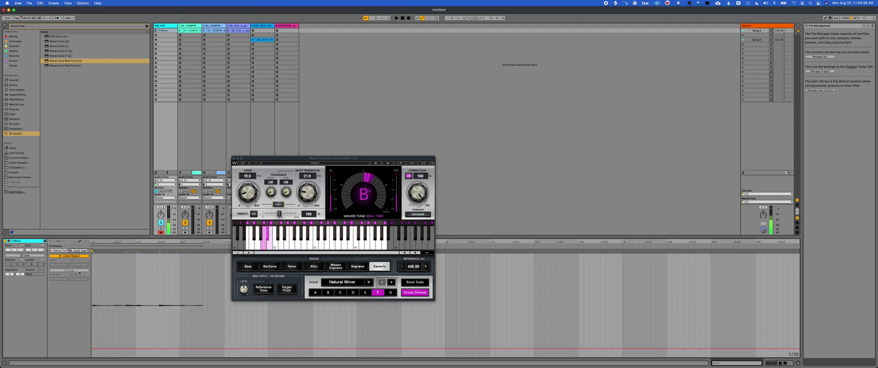
click(82, 251)
click(92, 313)
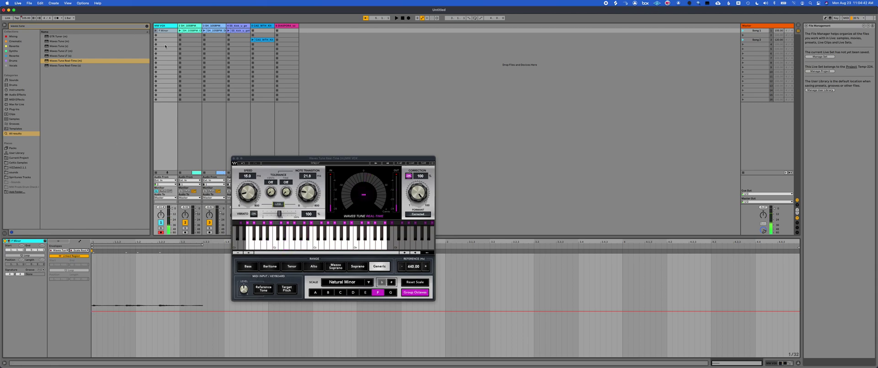
key(Tab)
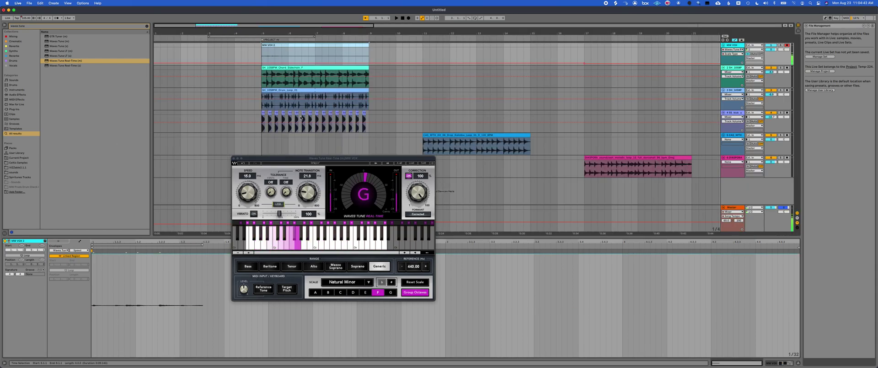
Move the Kalimba clip into the Session grid and delete the empty second scene.
click(459, 135)
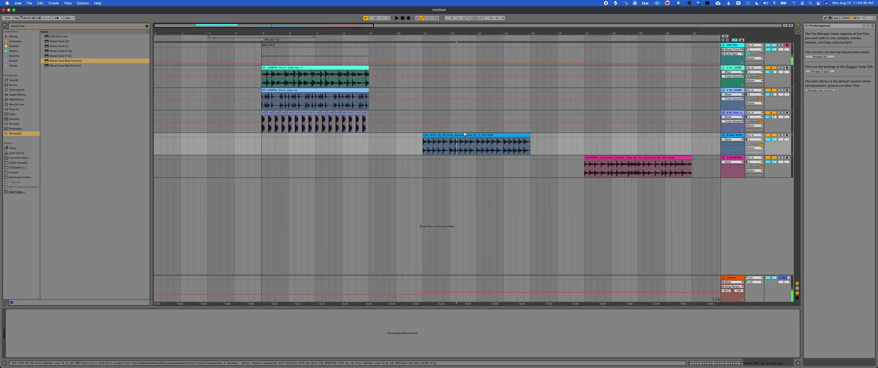
drag(459, 135, 264, 40)
key(Tab)
click(755, 36)
key(Delete)
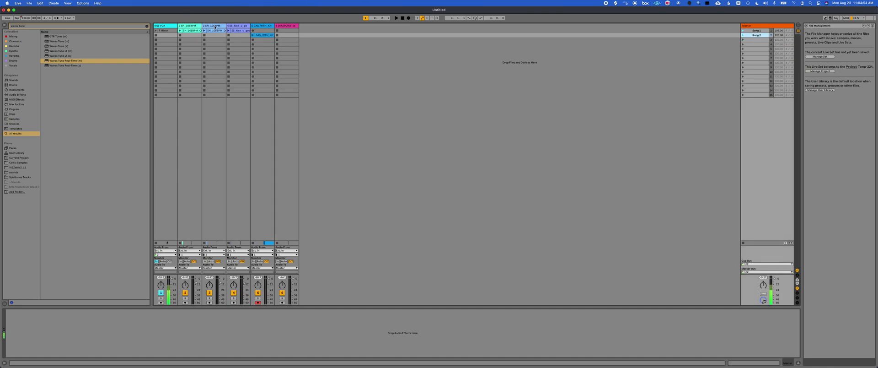
Copy the F Minor clip into Song 2 and lower its Scale Root envelope so Waves Tune reads E.
click(255, 36)
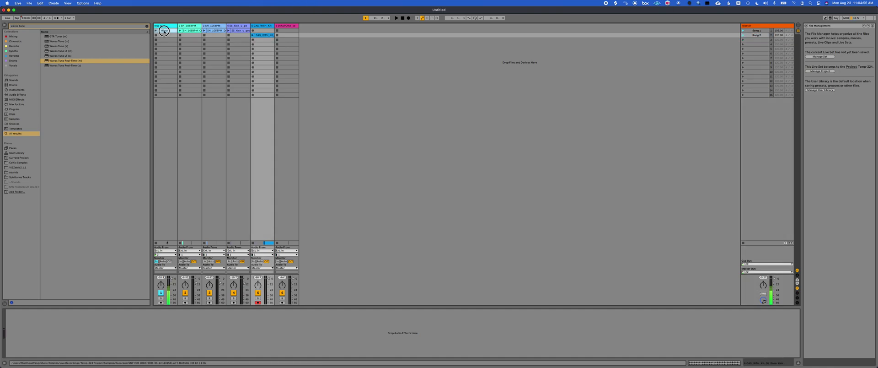
drag(163, 31, 164, 36)
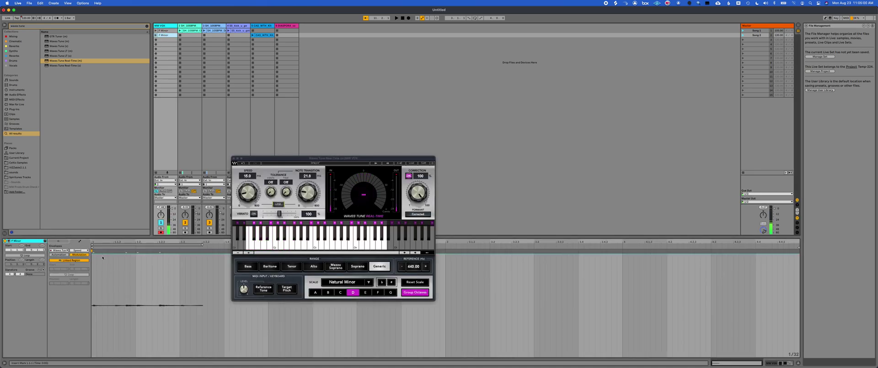
click(79, 250)
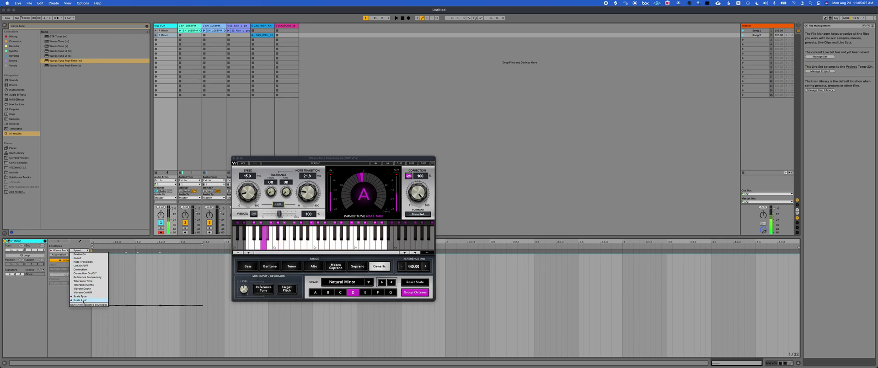
click(84, 300)
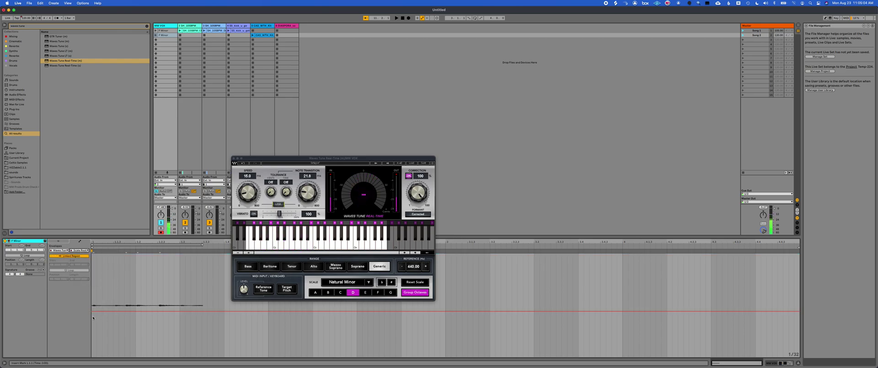
drag(320, 311, 320, 335)
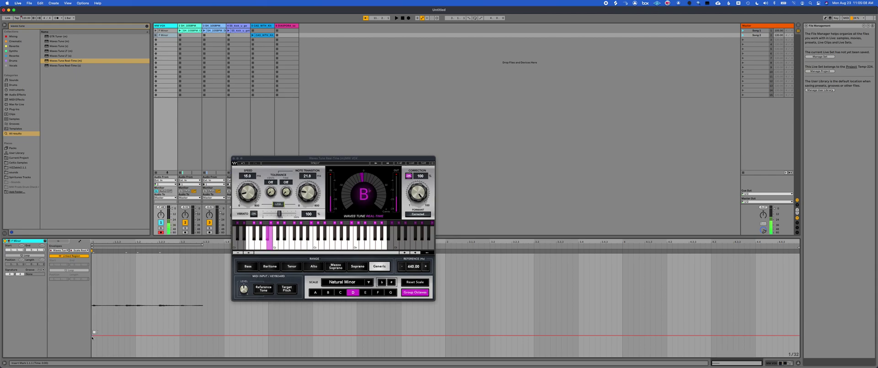
key(Tab)
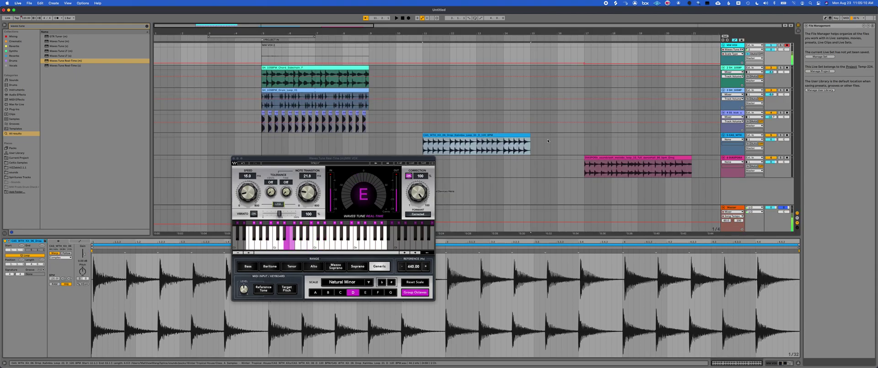
Place the DIASPORA clip in track 6's third Session slot.
click(625, 158)
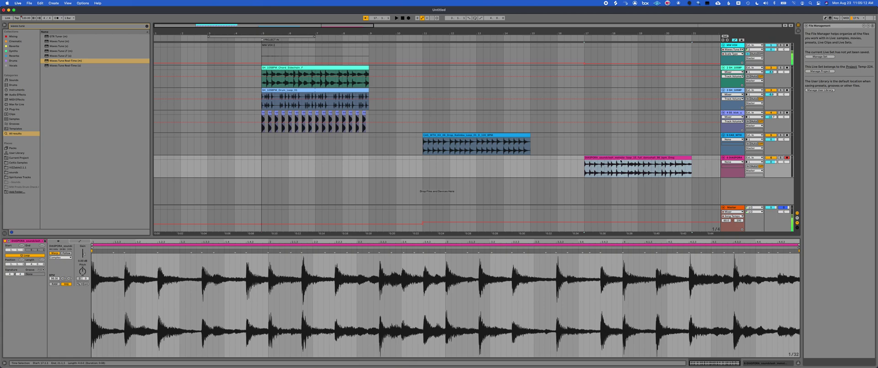
key(Tab)
drag(614, 162, 286, 40)
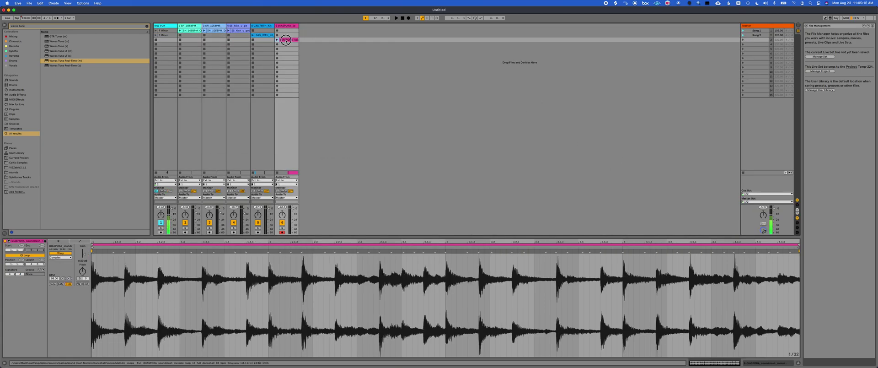
key(Tab)
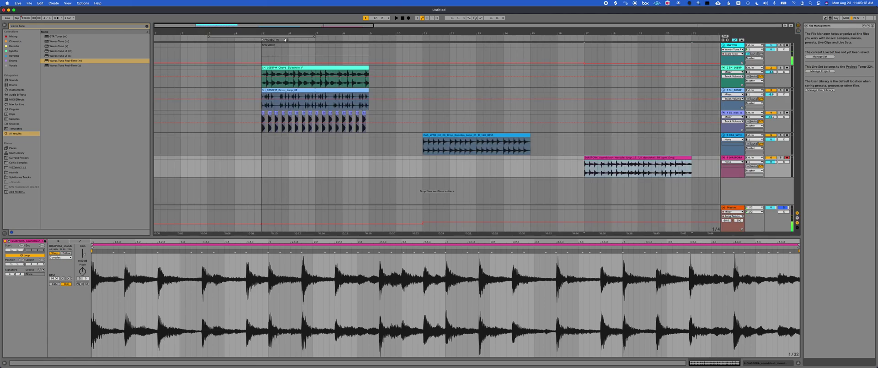
key(Tab)
Rename the vocal clips D Minor and E Major.
click(165, 37)
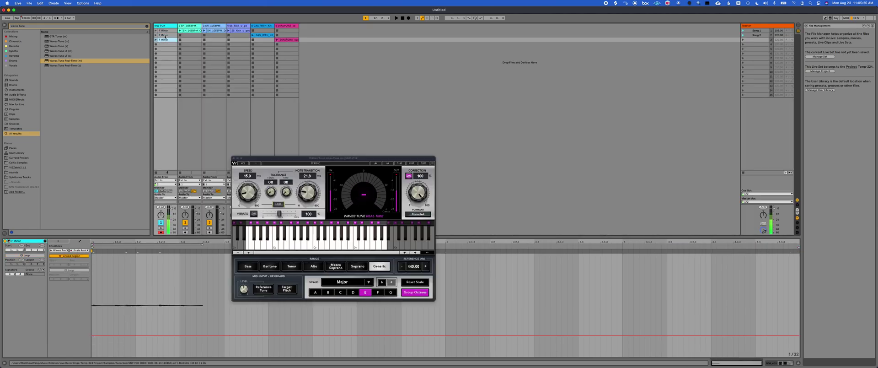
click(165, 35)
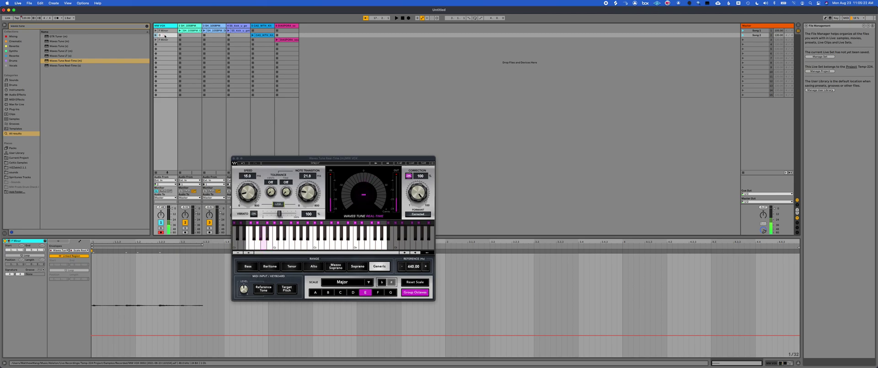
text(Minor)
click(167, 39)
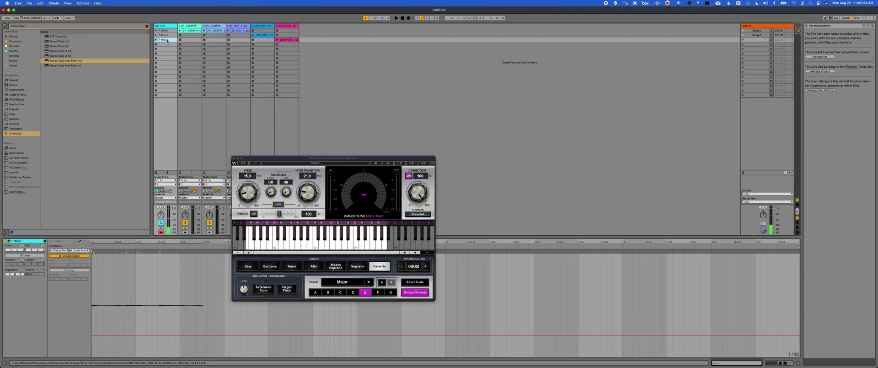
key(super+r)
text(E Major)
key(Return)
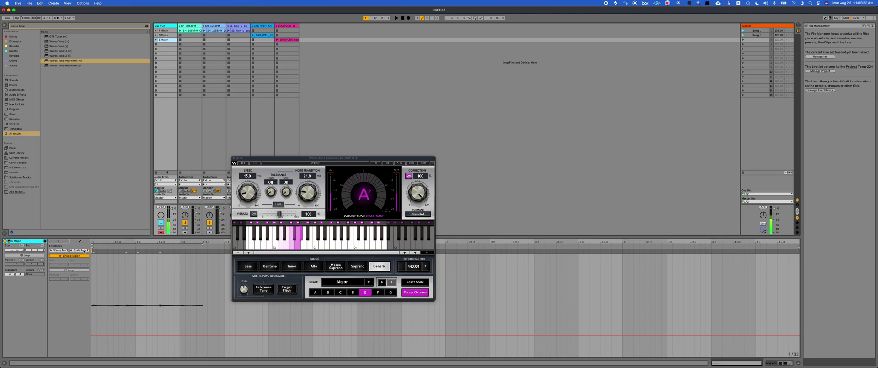
Raise the E Major clip's Scale Root envelope and set its Scale Type envelope to Major.
click(81, 251)
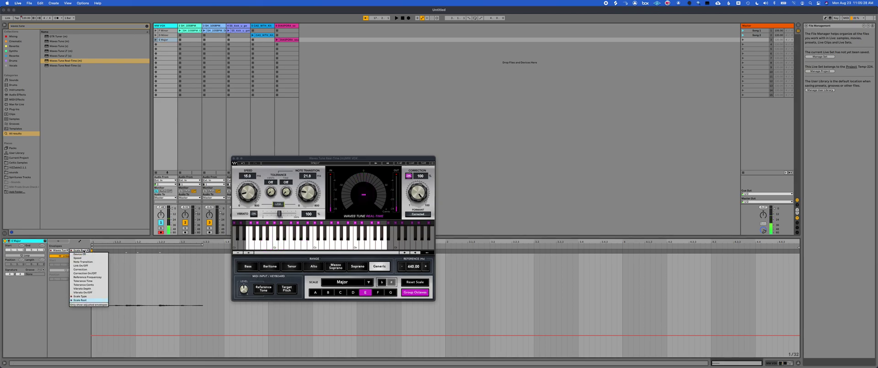
click(85, 301)
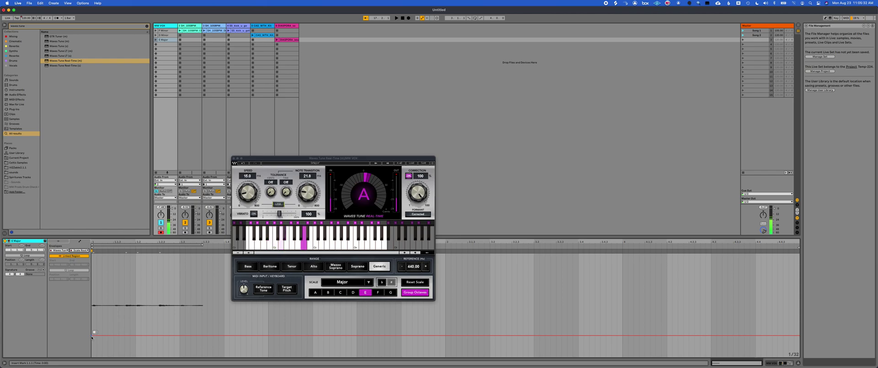
drag(91, 337, 93, 328)
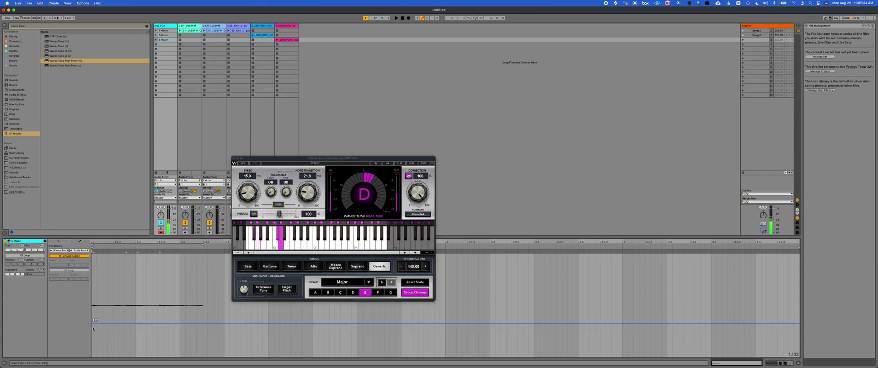
drag(93, 328, 92, 319)
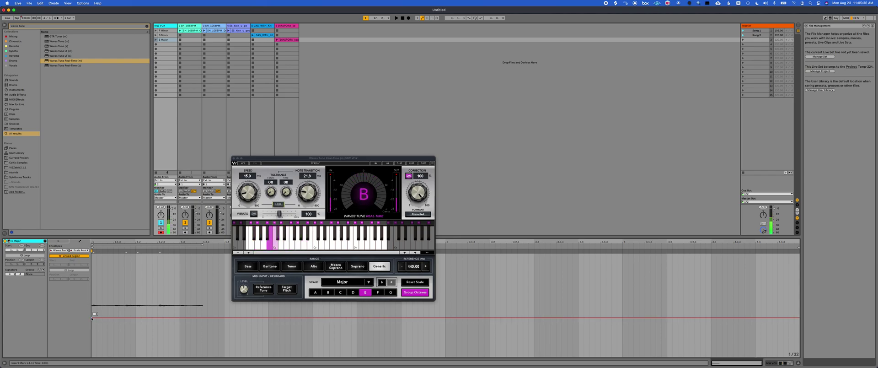
click(74, 251)
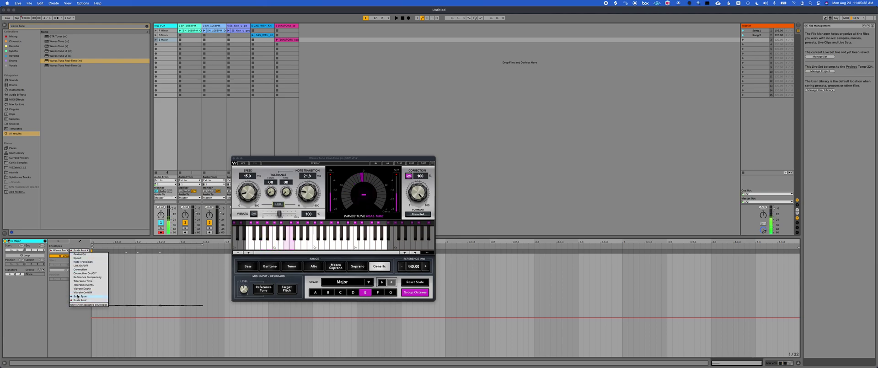
click(77, 256)
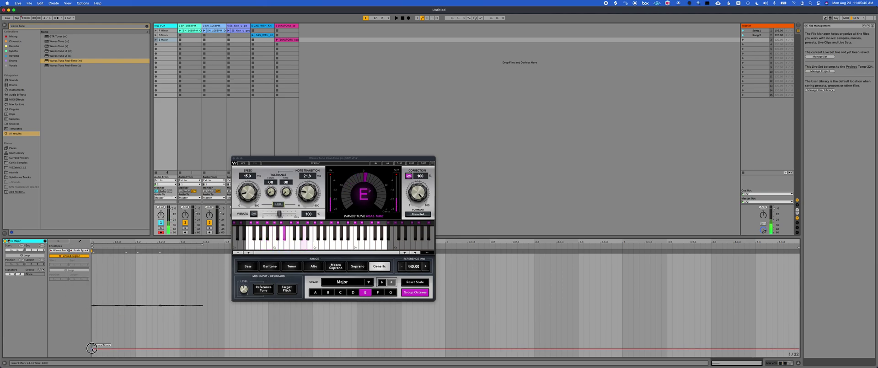
drag(91, 350, 91, 353)
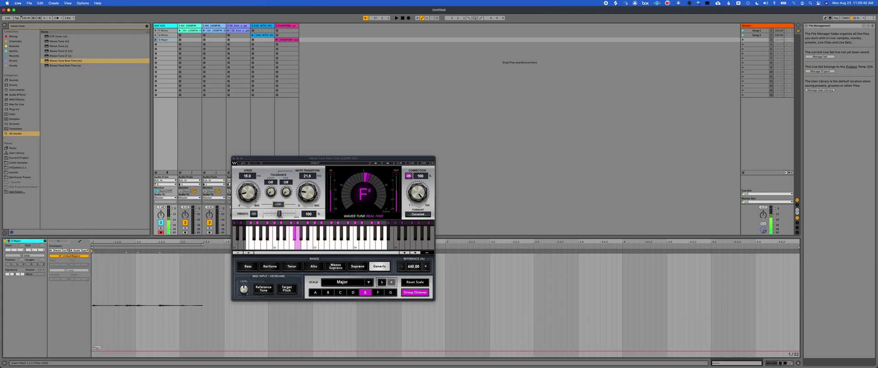
click(289, 39)
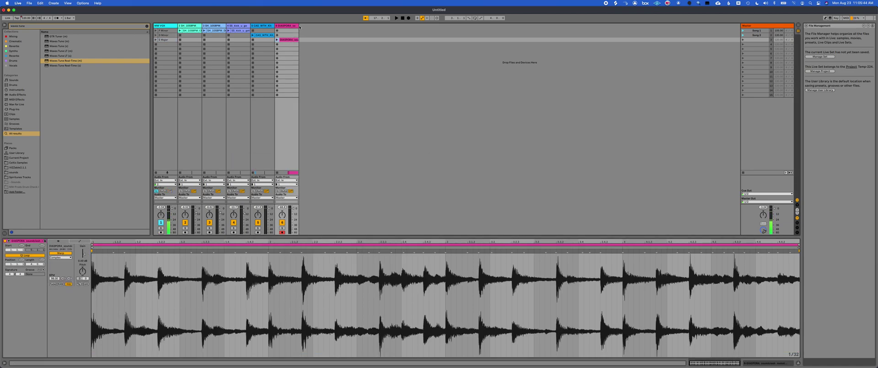
Widen the track columns, check the Song 1 and Song 2 tempos, narrow the scene column, then return to Arrangement.
drag(296, 26, 312, 27)
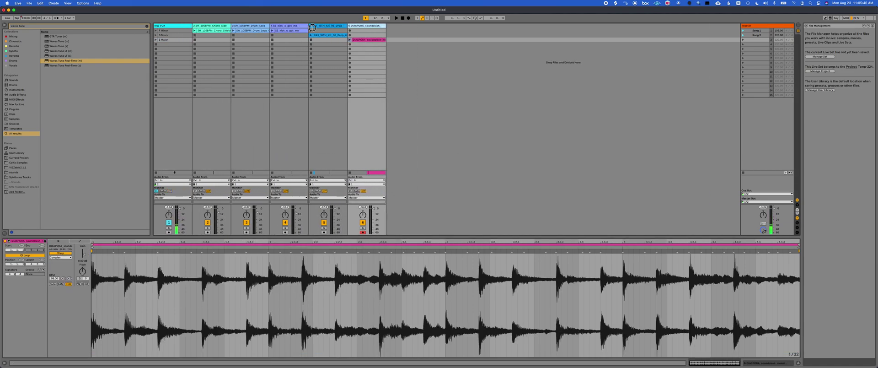
click(757, 31)
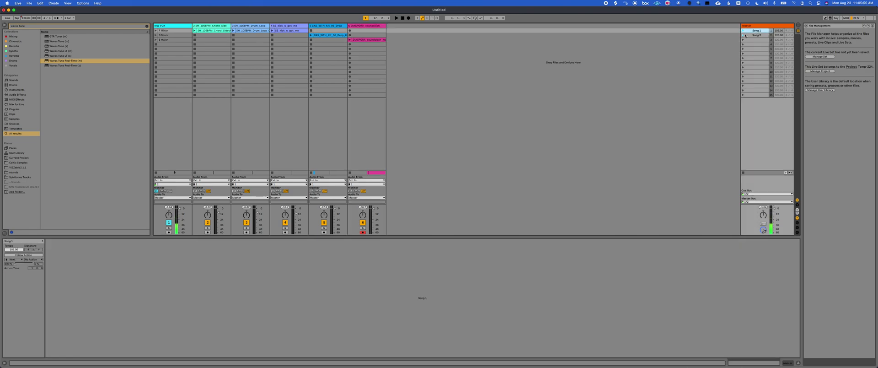
click(773, 35)
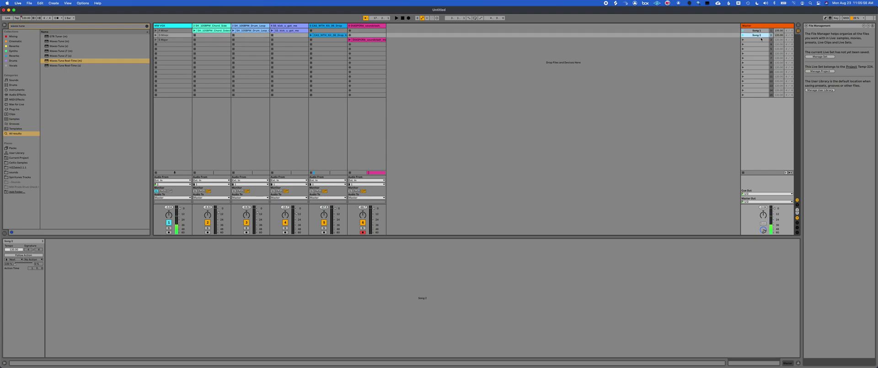
mouse_move(740, 23)
mouse_down()
mouse_move(766, 25)
mouse_move(725, 25)
mouse_up()
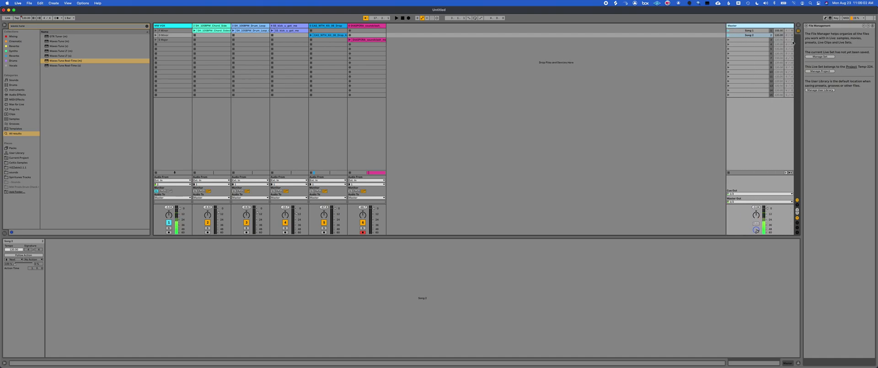
click(759, 40)
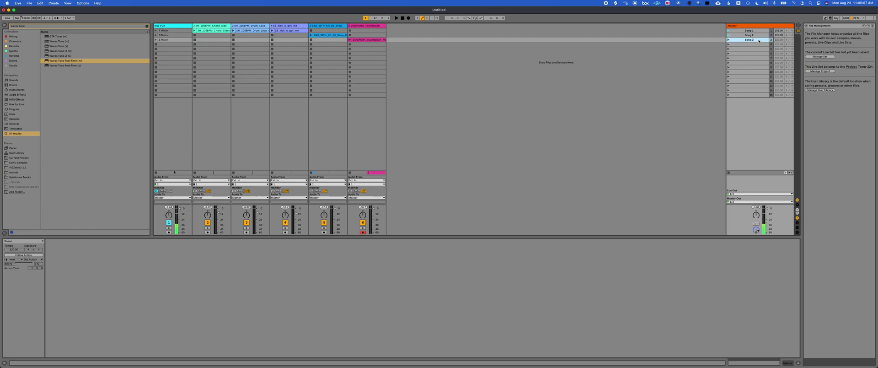
key(Tab)
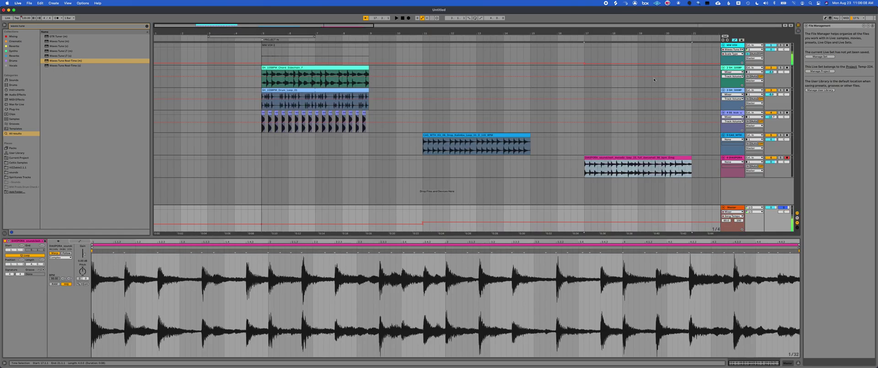
In the Session grid, launch Song 3 at 98 BPM, then Song 2 at 120 BPM.
click(640, 159)
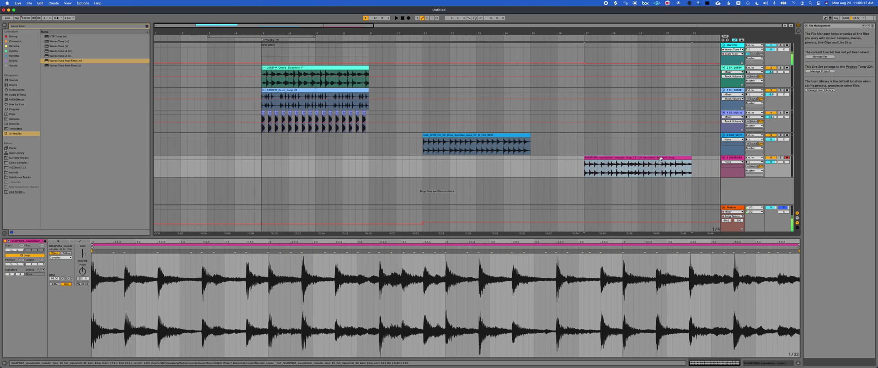
key(Tab)
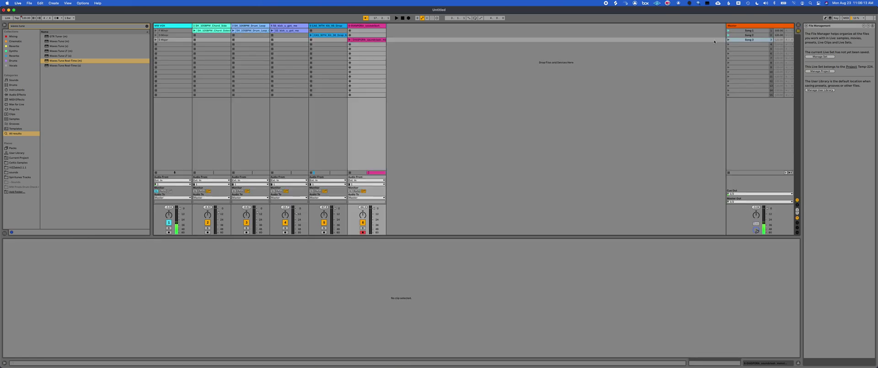
click(778, 42)
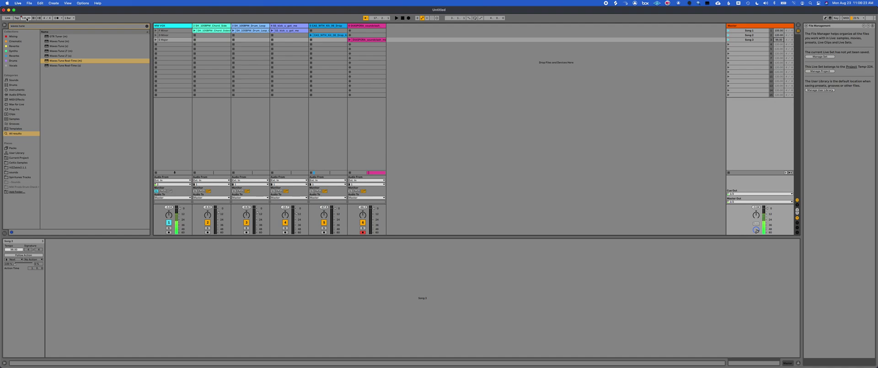
click(728, 41)
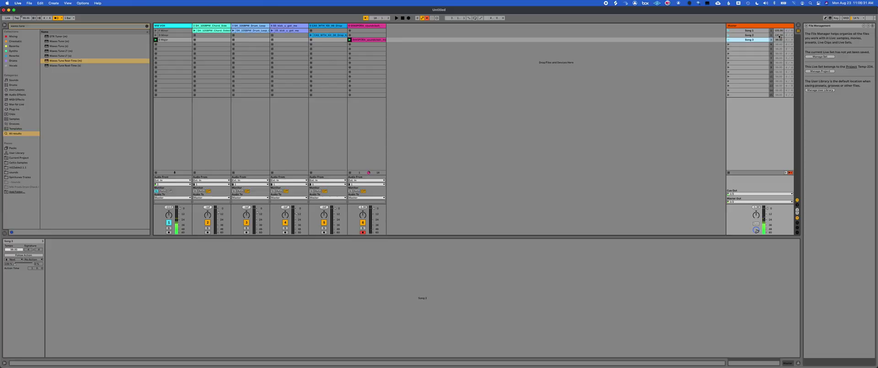
click(728, 36)
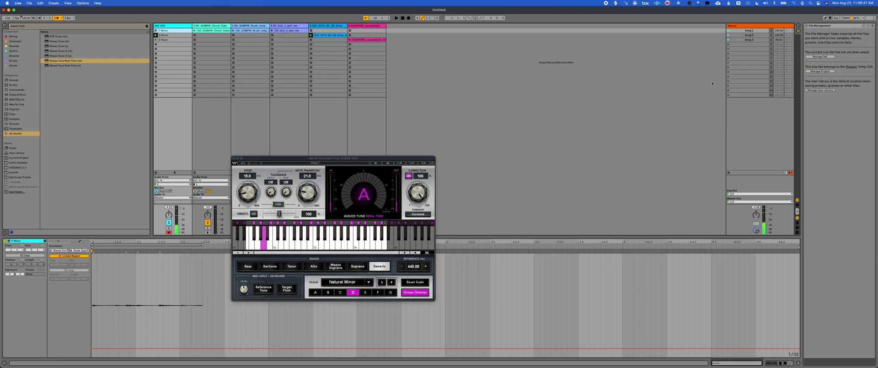
Launch Song 1 and Song 2, checking Waves Tune follows the F Minor and D Minor clips.
click(729, 31)
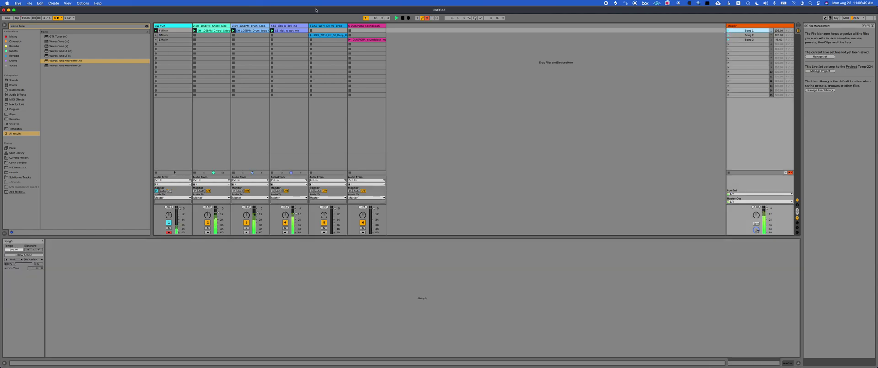
click(163, 31)
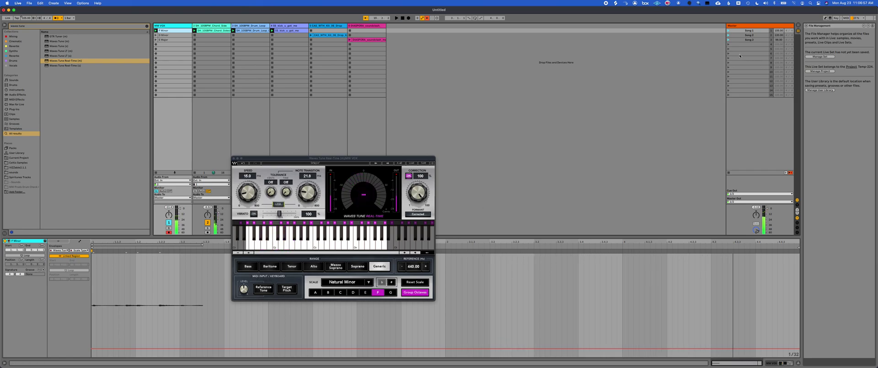
click(729, 34)
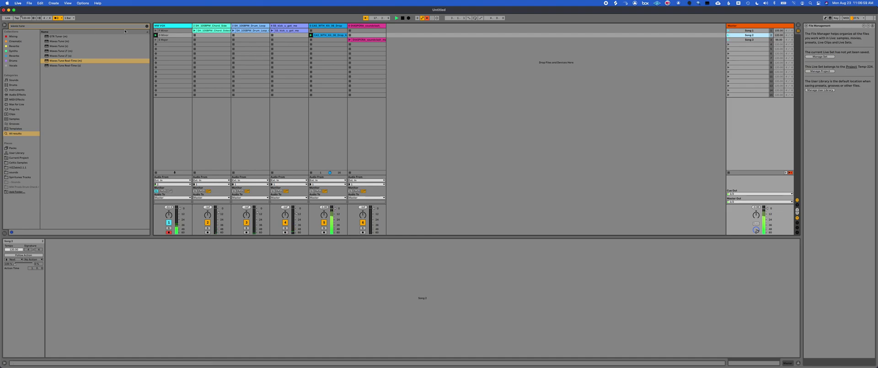
click(163, 35)
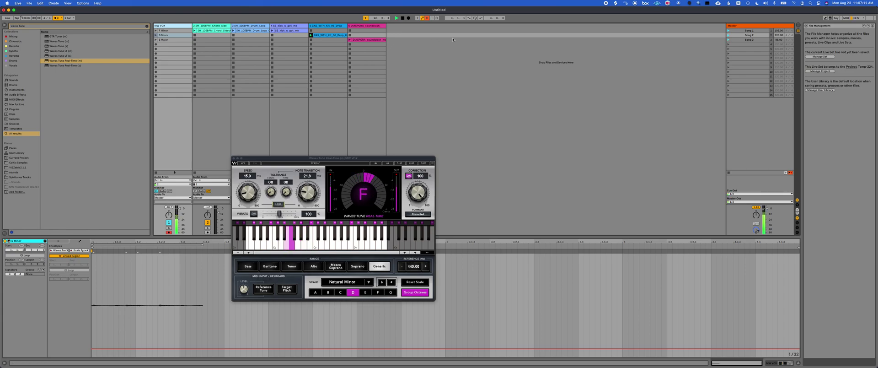
Launch Song 3 at 98 BPM, check the E Major clip in Waves Tune, and set Note Transition to 46.3 ms.
click(737, 44)
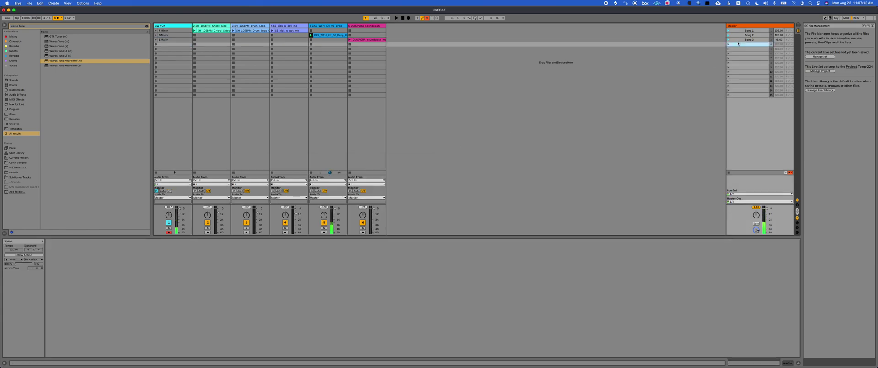
click(738, 40)
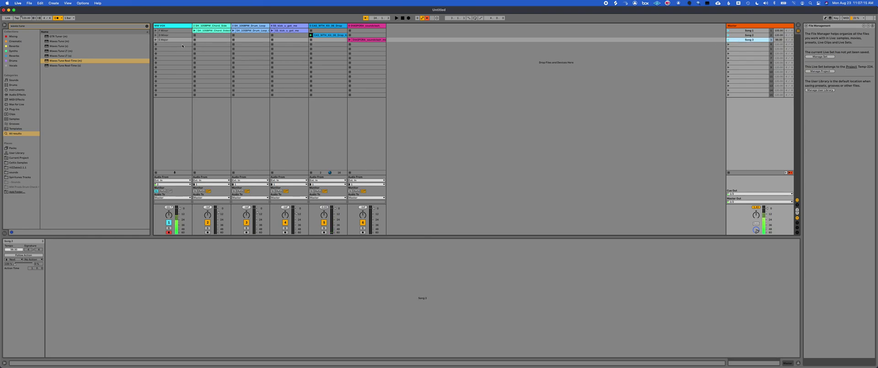
click(729, 41)
click(178, 27)
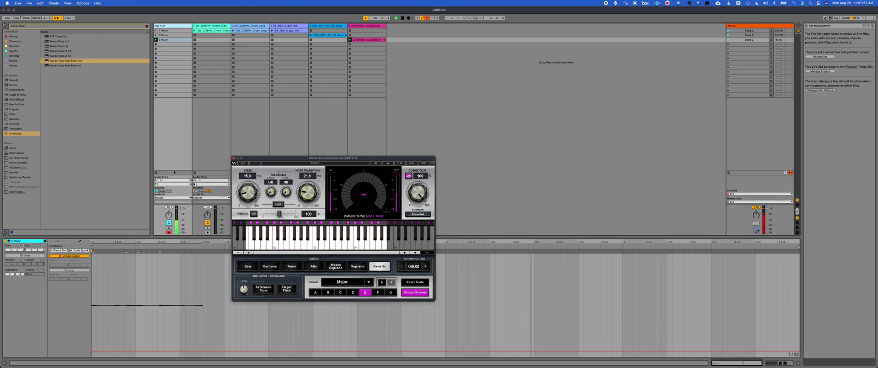
drag(306, 221, 307, 256)
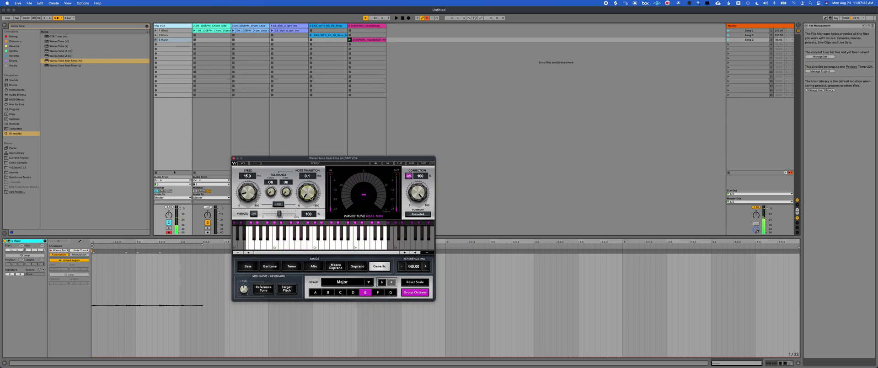
drag(310, 197, 316, 197)
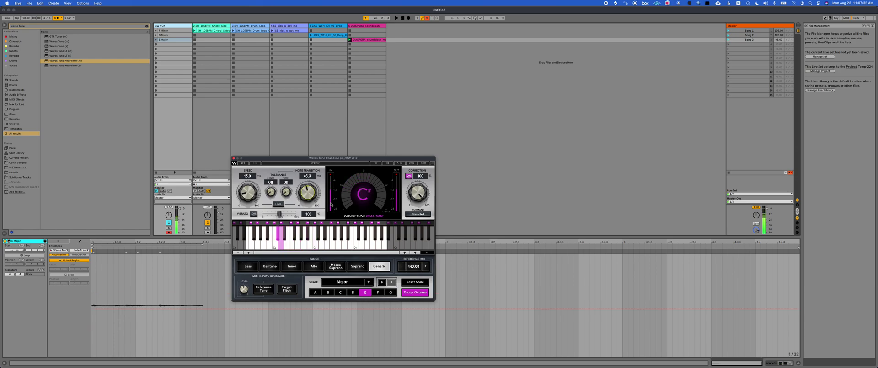